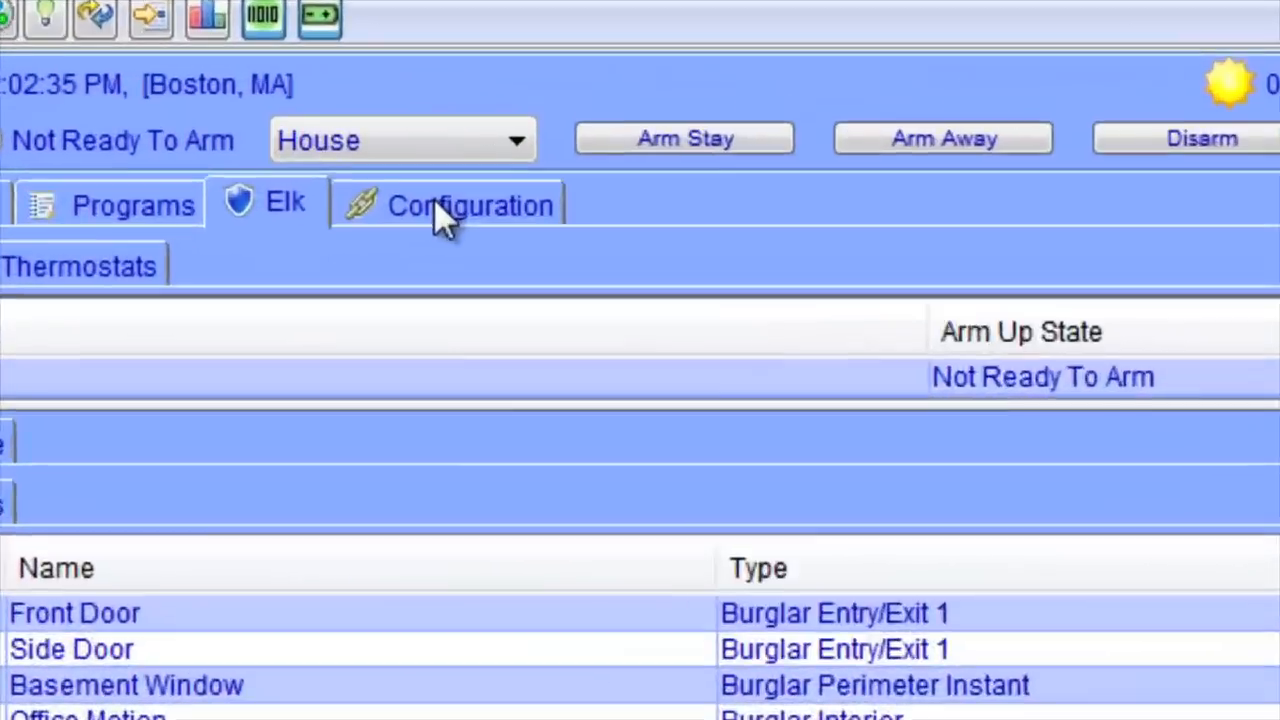
- Add a custom notification in the e-mail and notification configuration and name it "ELK - Weather"
{"action": "left_click", "coordinate": [435, 205]}
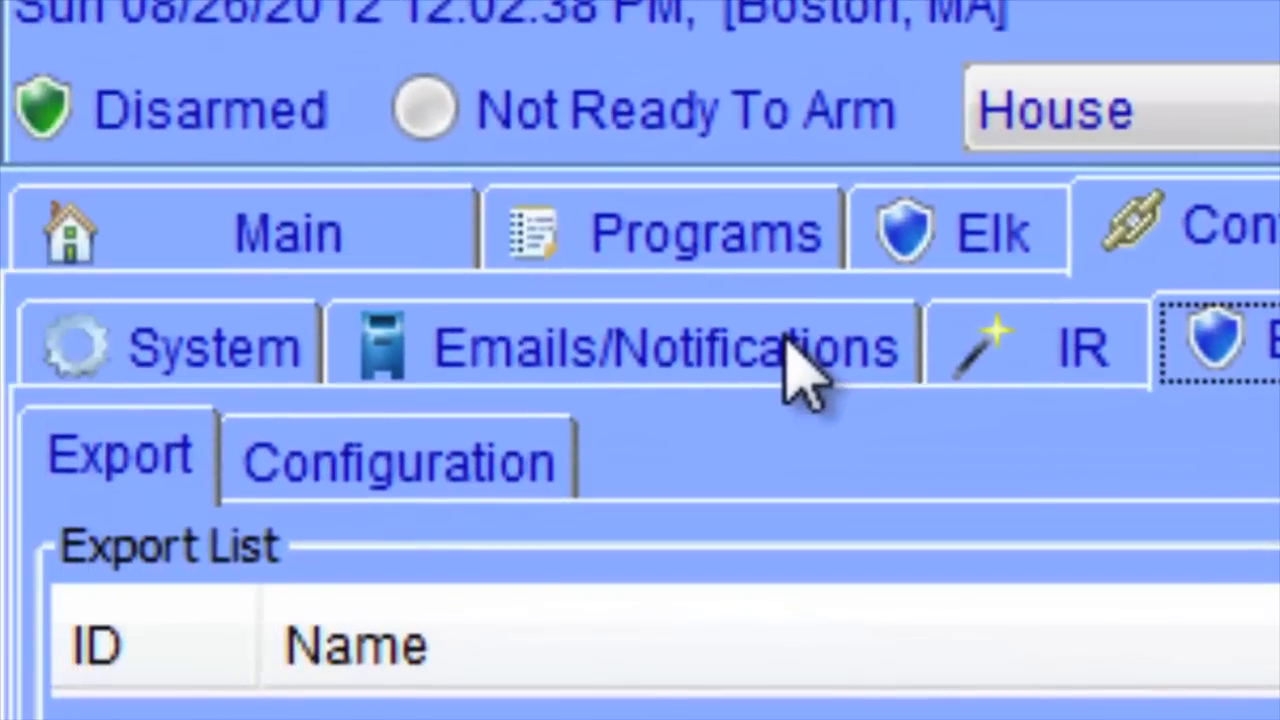
{"action": "left_click", "coordinate": [800, 360]}
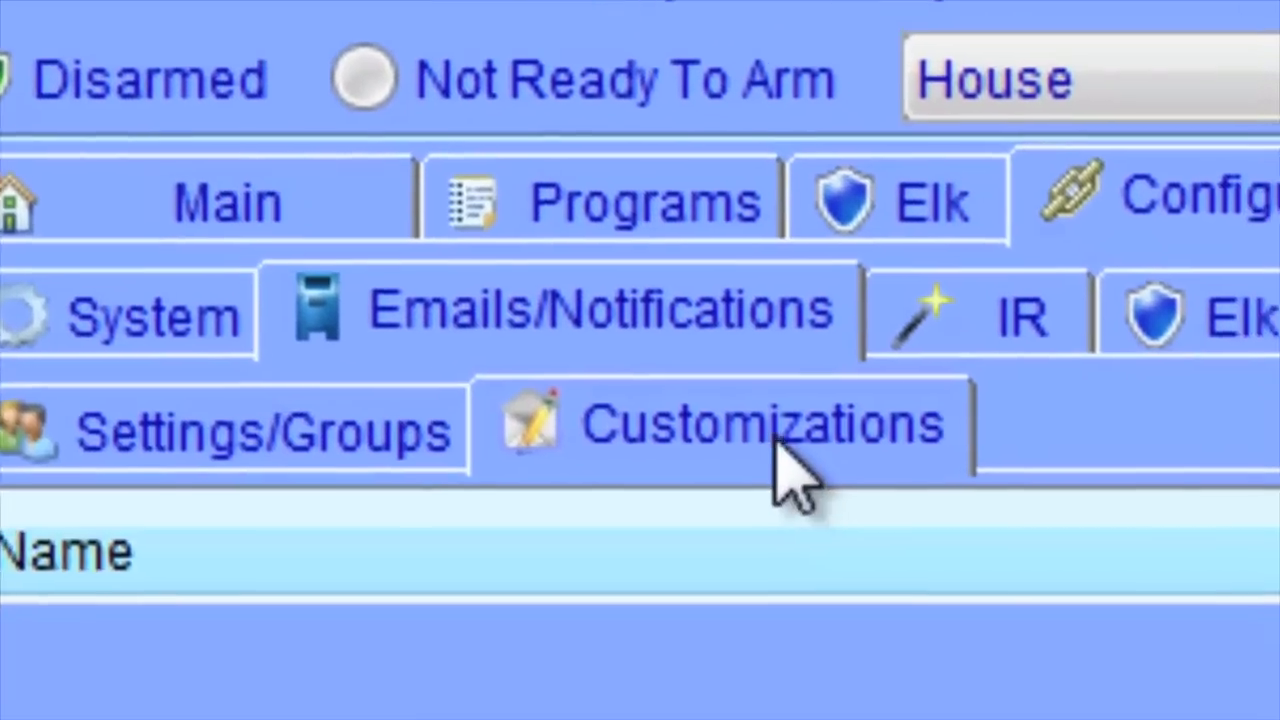
{"action": "left_click", "coordinate": [778, 447]}
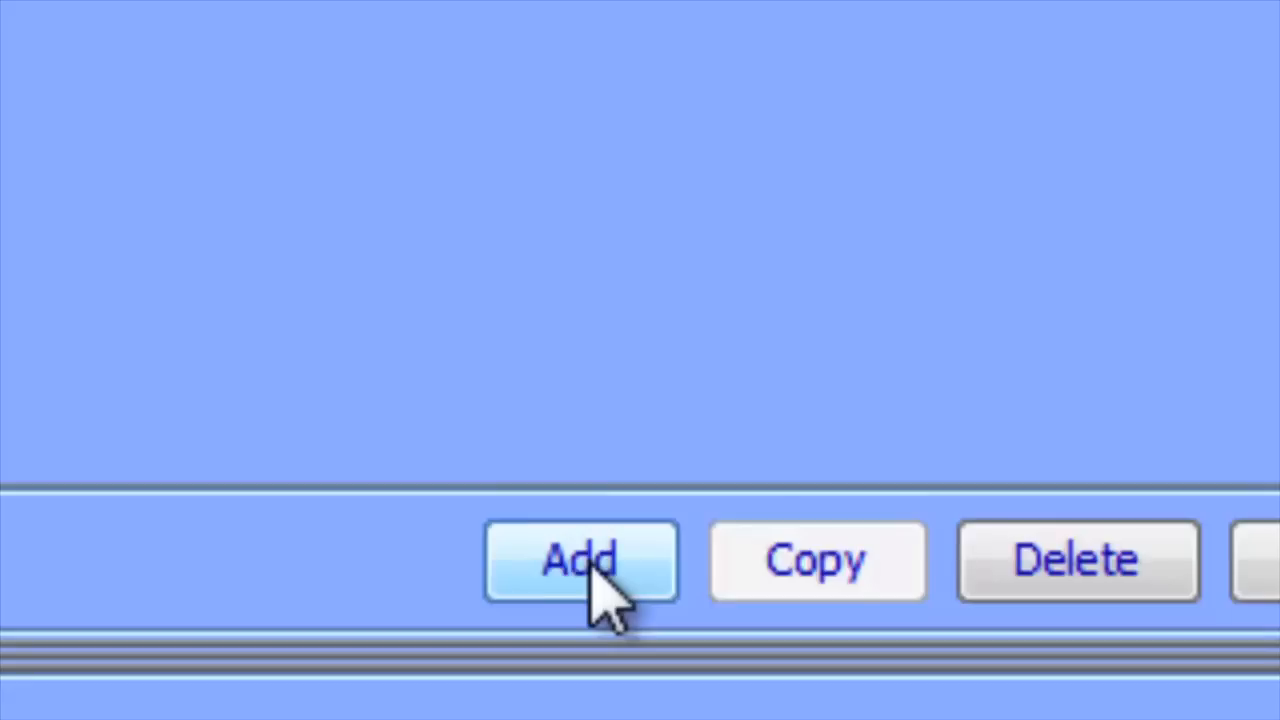
{"action": "left_click", "coordinate": [580, 575]}
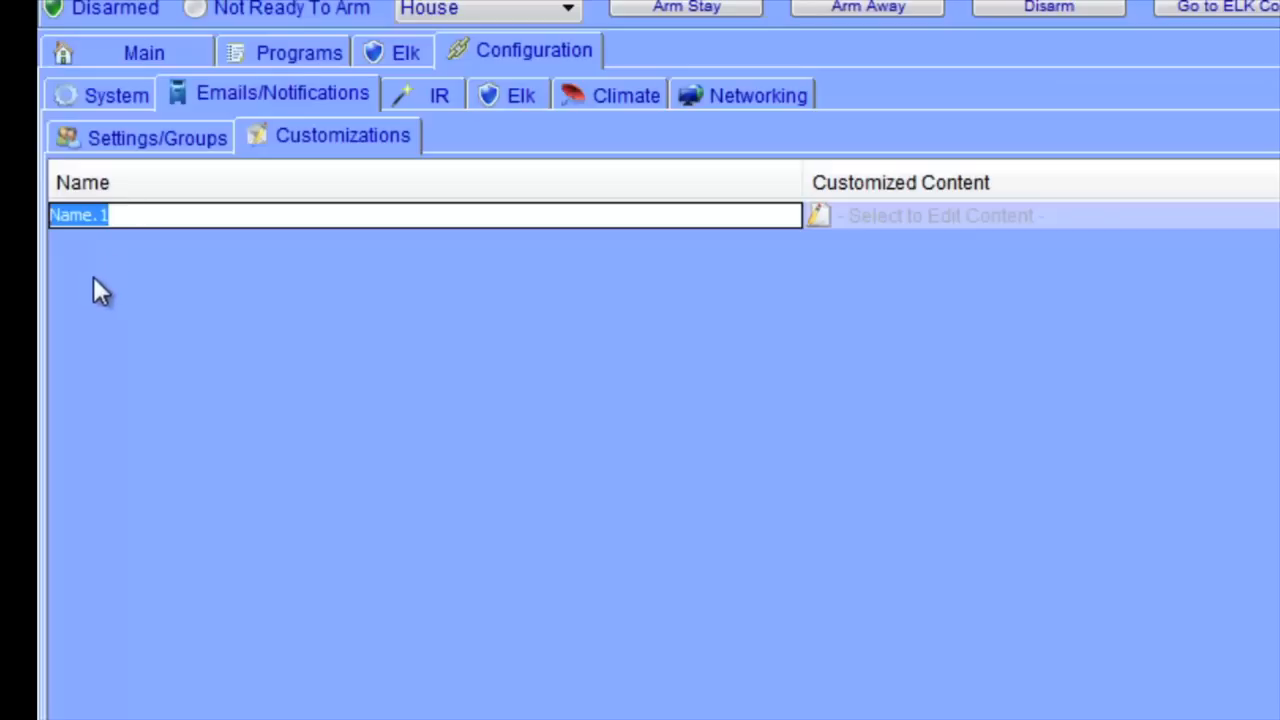
{"action": "type", "text": "ELK -"}
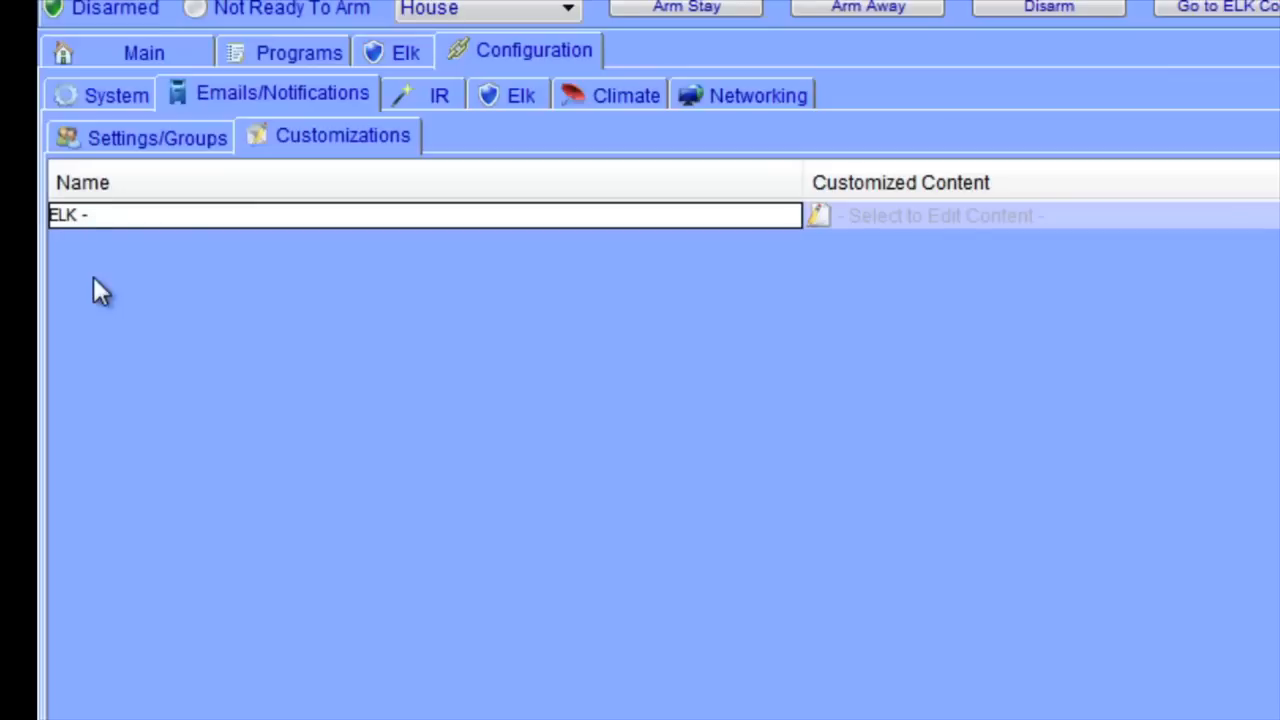
{"action": "type", "text": "Weather"}
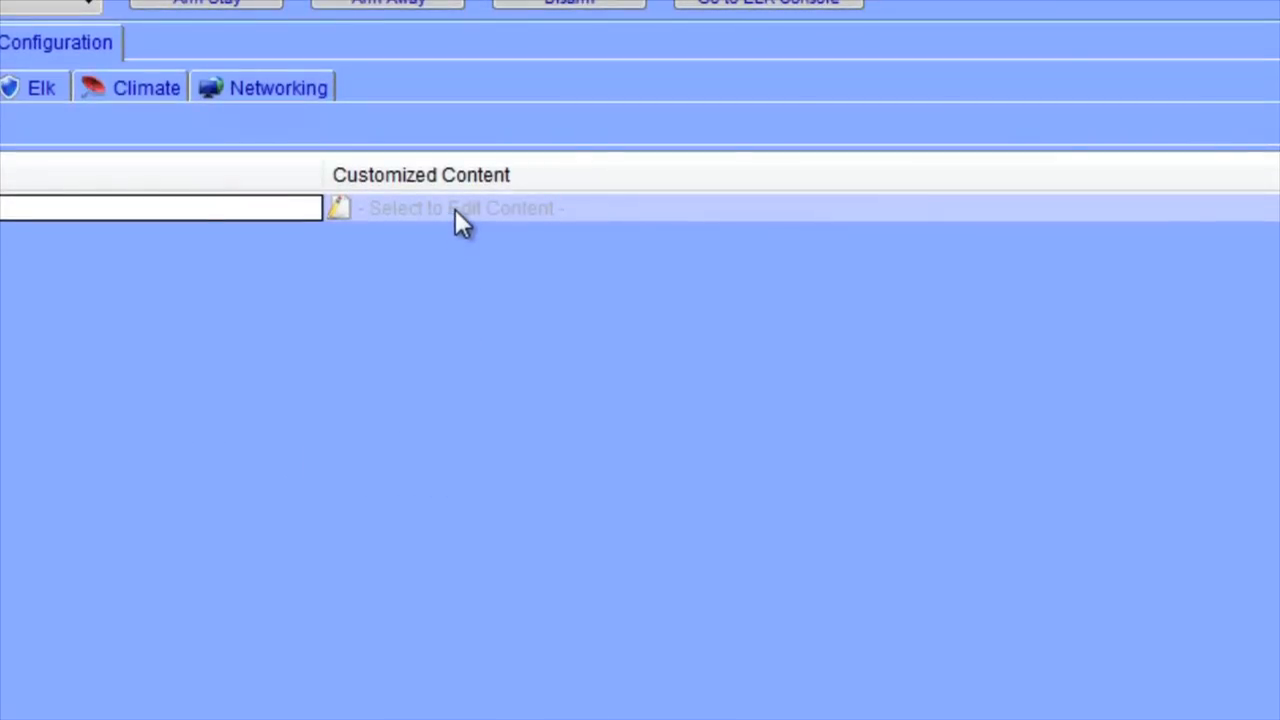
- Set the notification's subject to "Out Temp: " followed by the Weather module's Temperature variable
{"action": "left_click", "coordinate": [455, 209]}
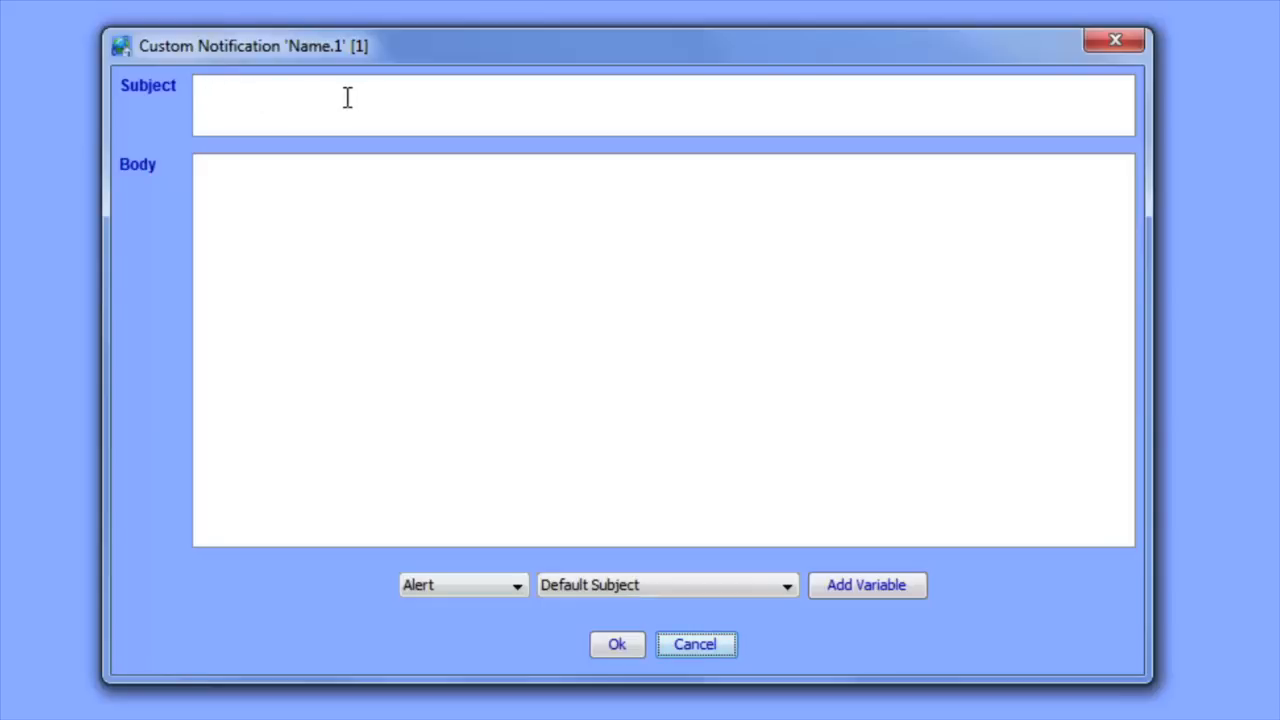
{"action": "left_click", "coordinate": [281, 110]}
{"action": "type", "text": "Out Temp:"}
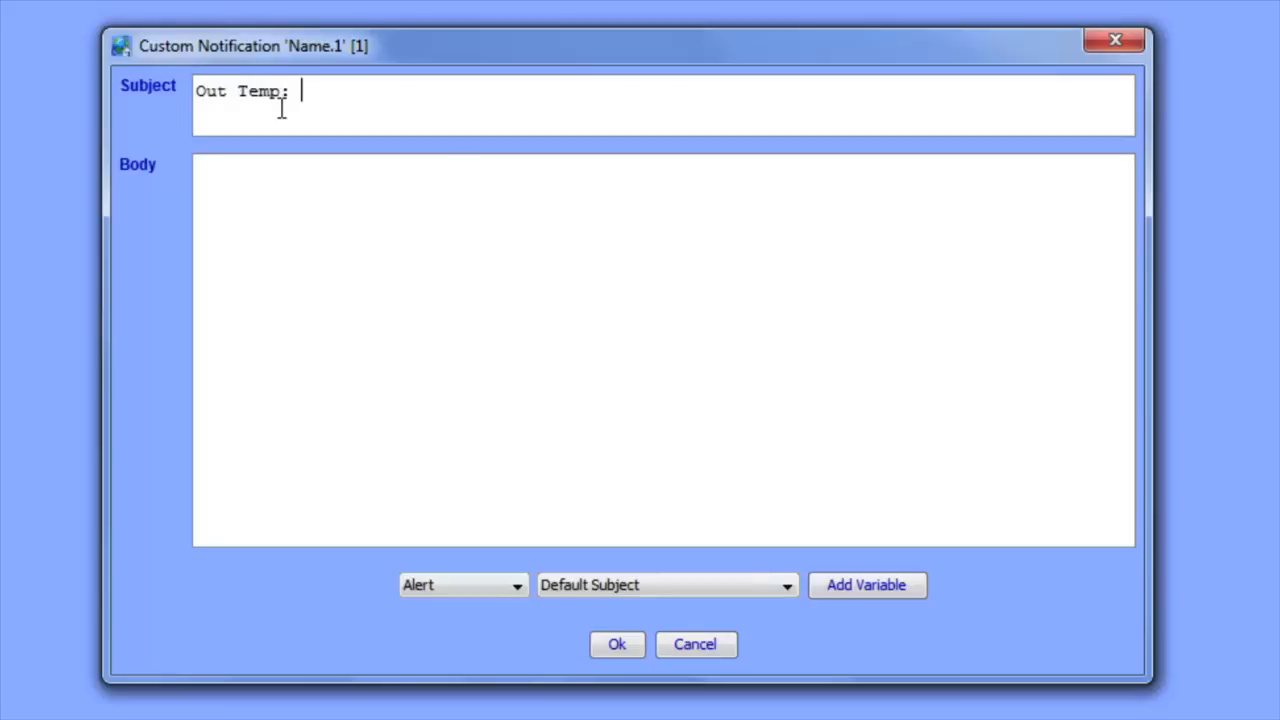
{"action": "left_click", "coordinate": [471, 594]}
{"action": "left_click", "coordinate": [460, 693]}
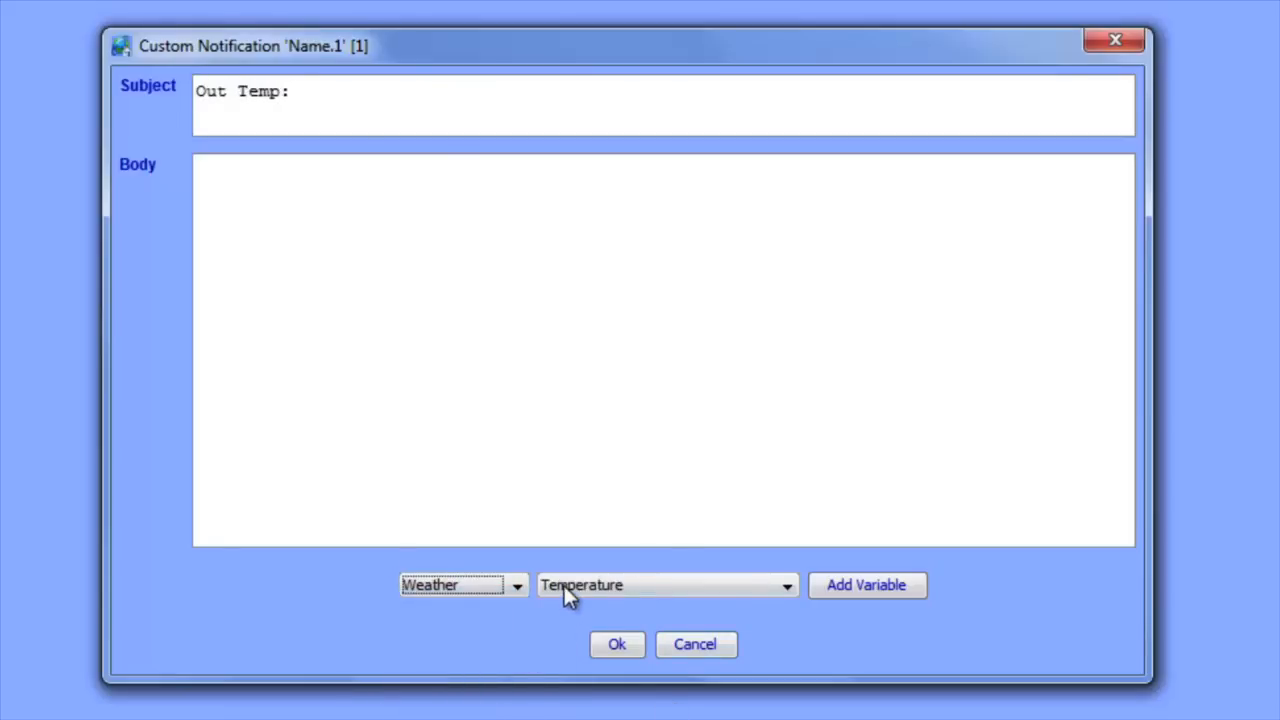
{"action": "left_click", "coordinate": [853, 586]}
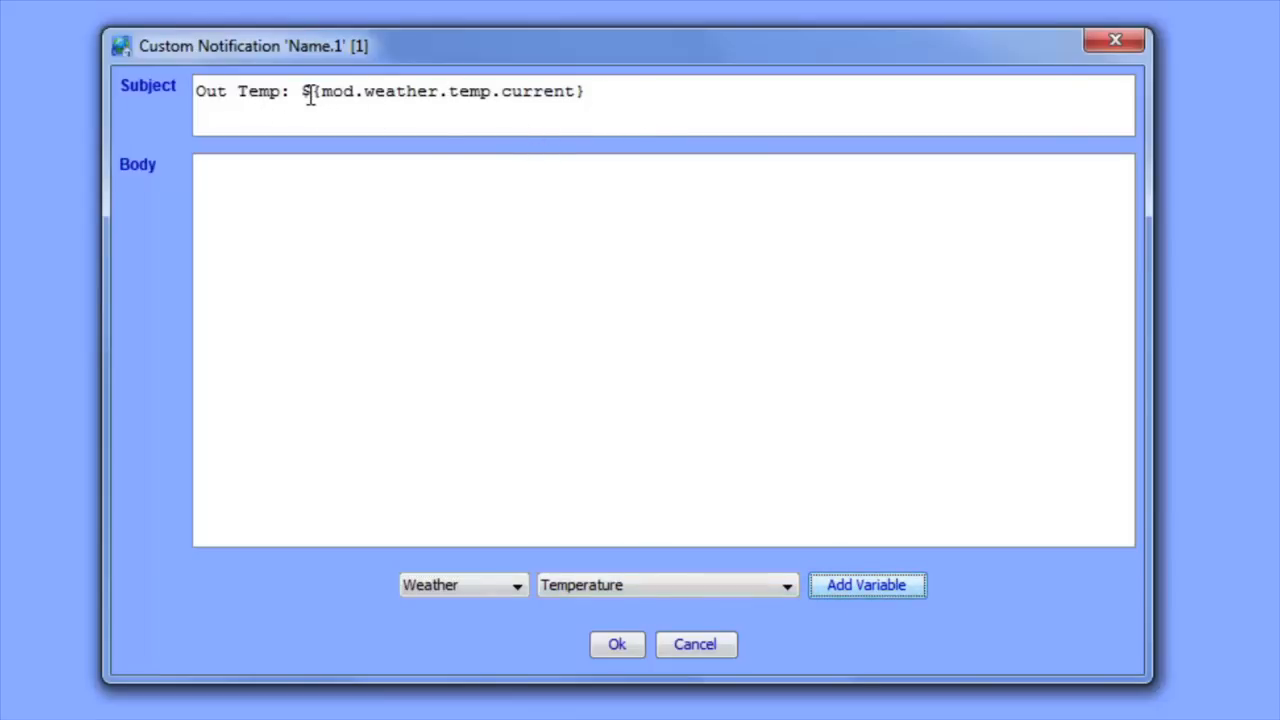
- Look through the available variable categories and the Weather variables for the notification
{"action": "left_click", "coordinate": [511, 590]}
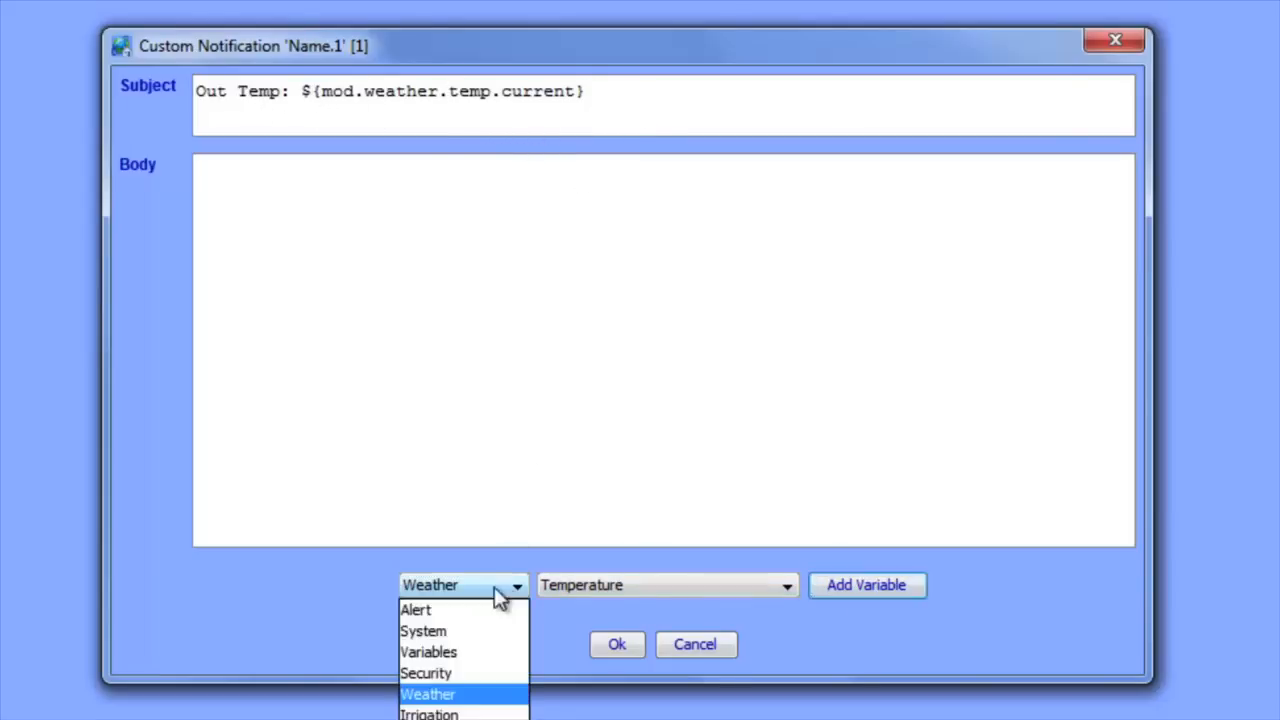
{"action": "left_click", "coordinate": [420, 592]}
{"action": "left_click", "coordinate": [567, 586]}
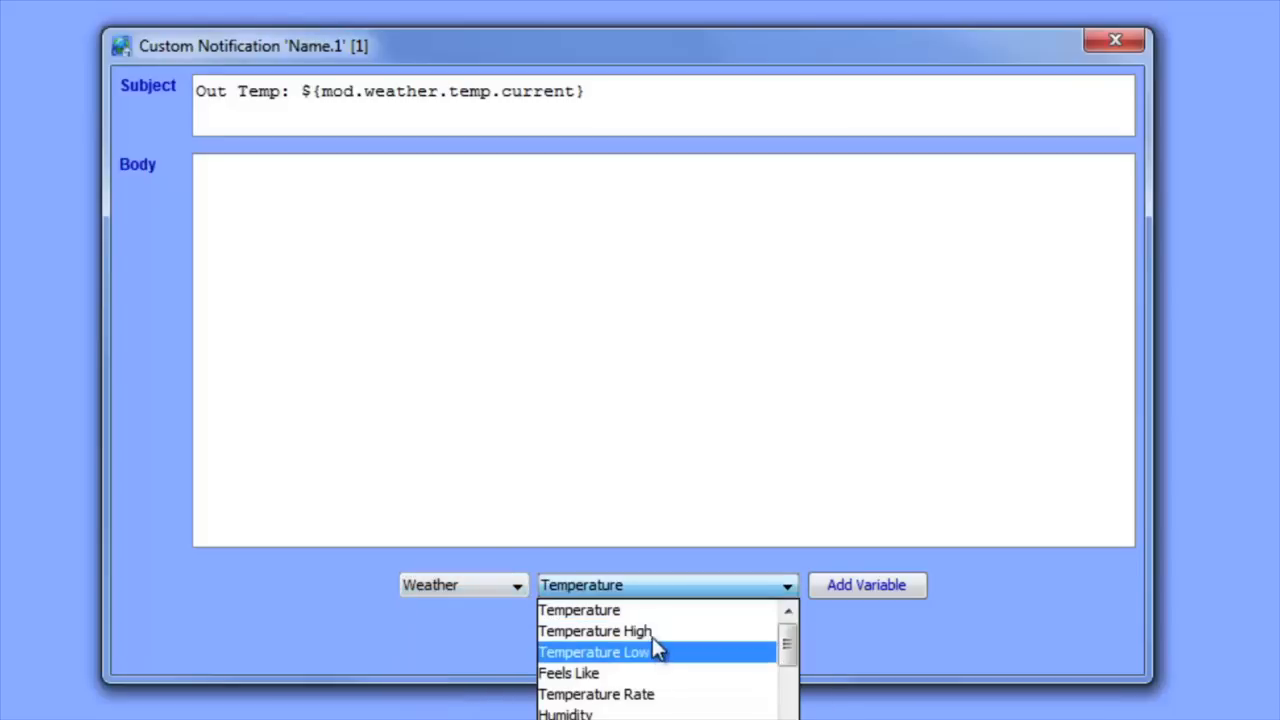
{"action": "left_click_drag", "start_coordinate": [786, 651], "coordinate": [708, 678]}
{"action": "left_click", "coordinate": [441, 620]}
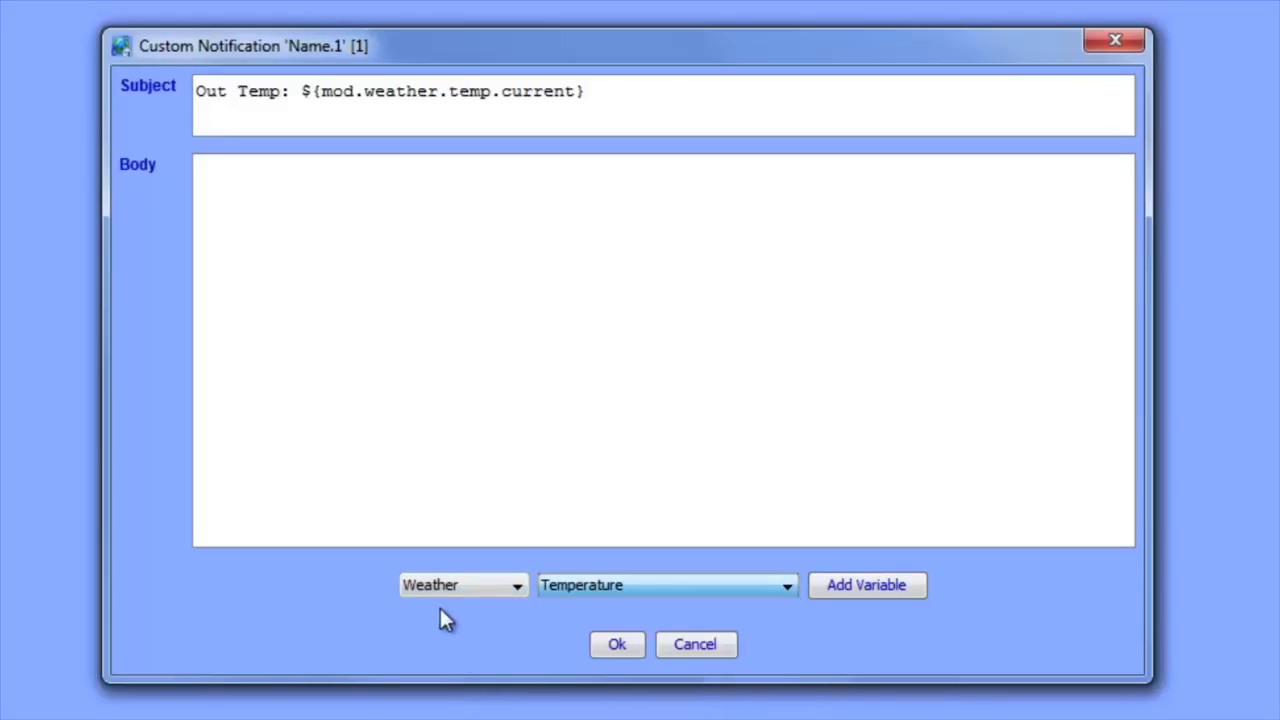
{"action": "left_click", "coordinate": [440, 591]}
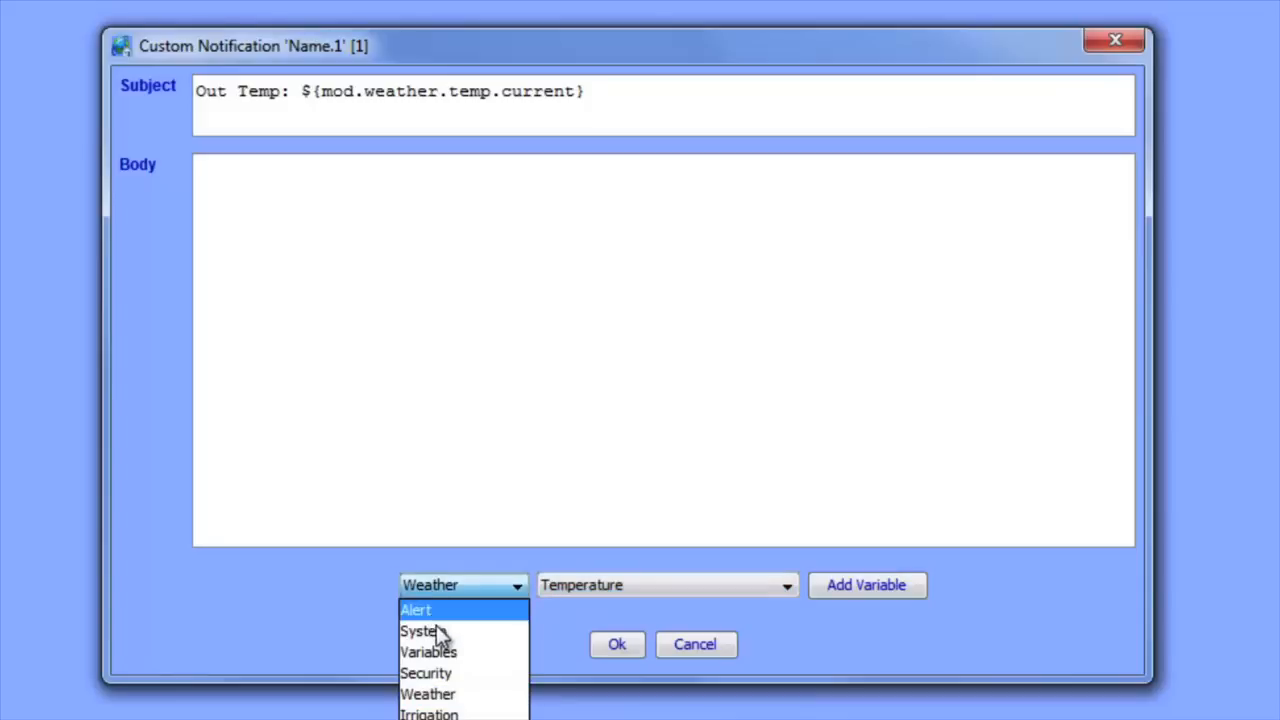
{"action": "left_click", "coordinate": [342, 614]}
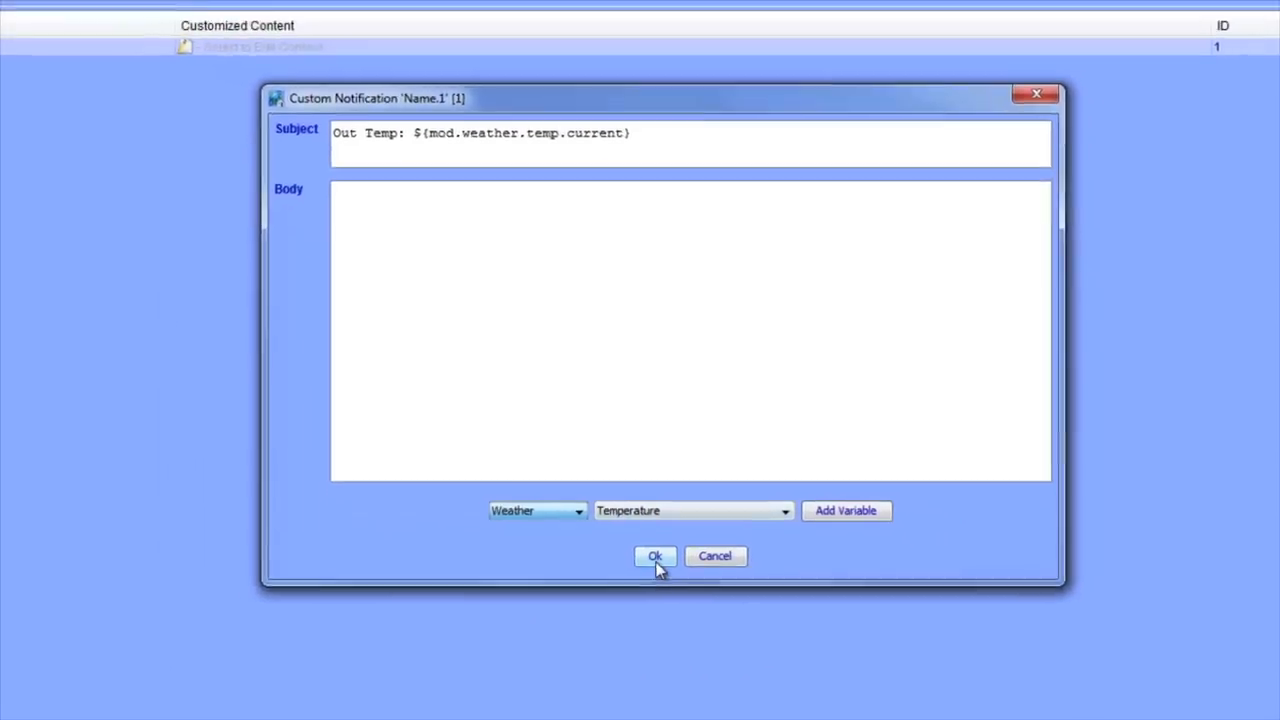
- Confirm the custom notification's content and save the customizations
{"action": "left_click", "coordinate": [617, 644]}
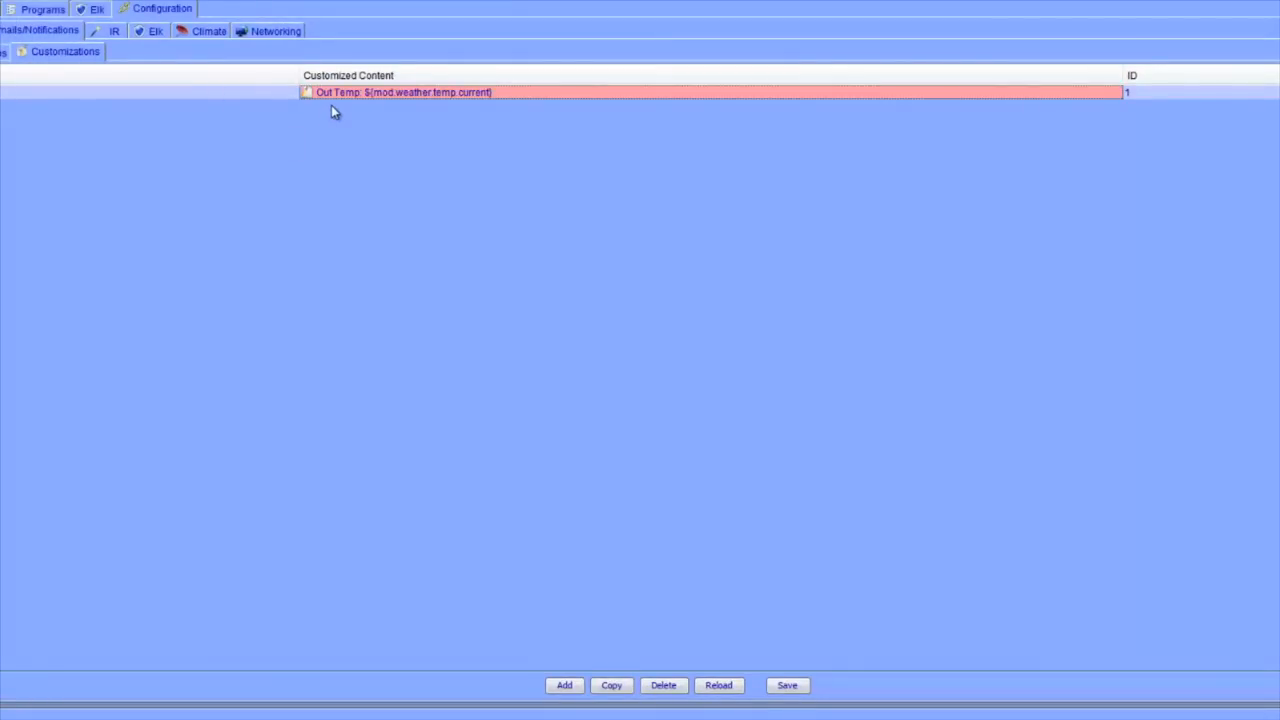
{"action": "left_click", "coordinate": [790, 687]}
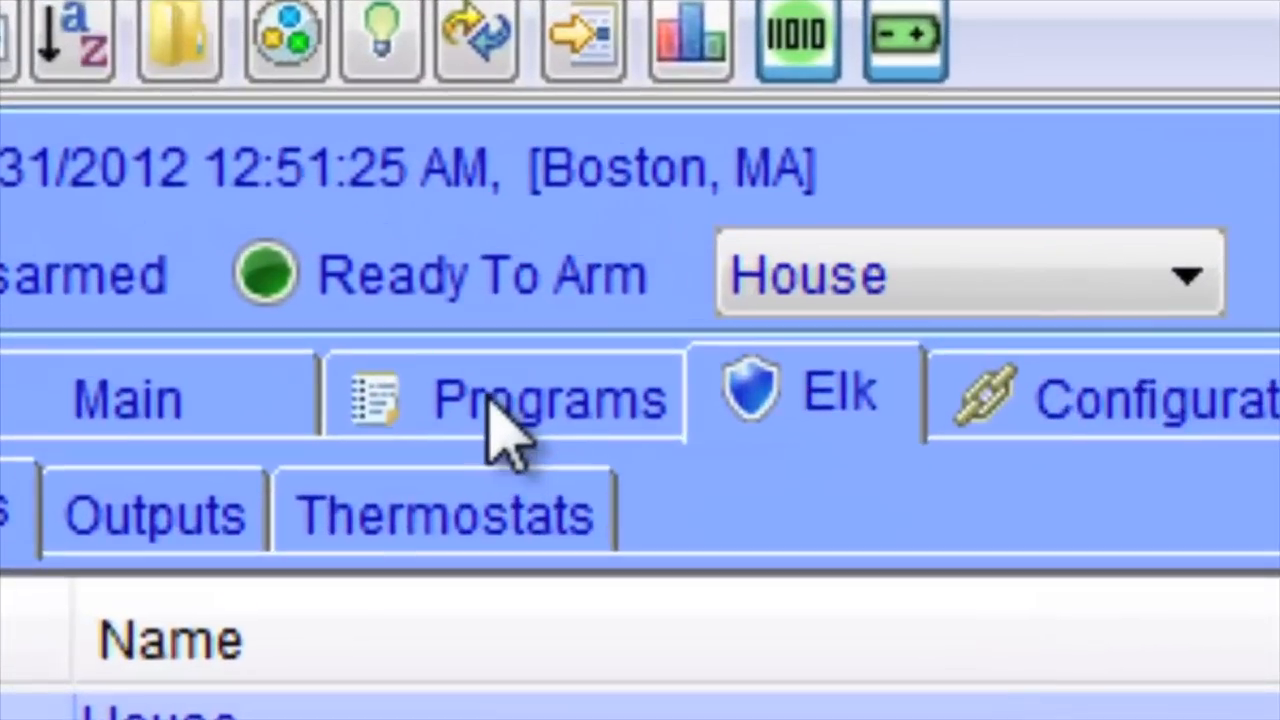
- Create a new program named "ELK - Weather"
{"action": "left_click", "coordinate": [505, 430]}
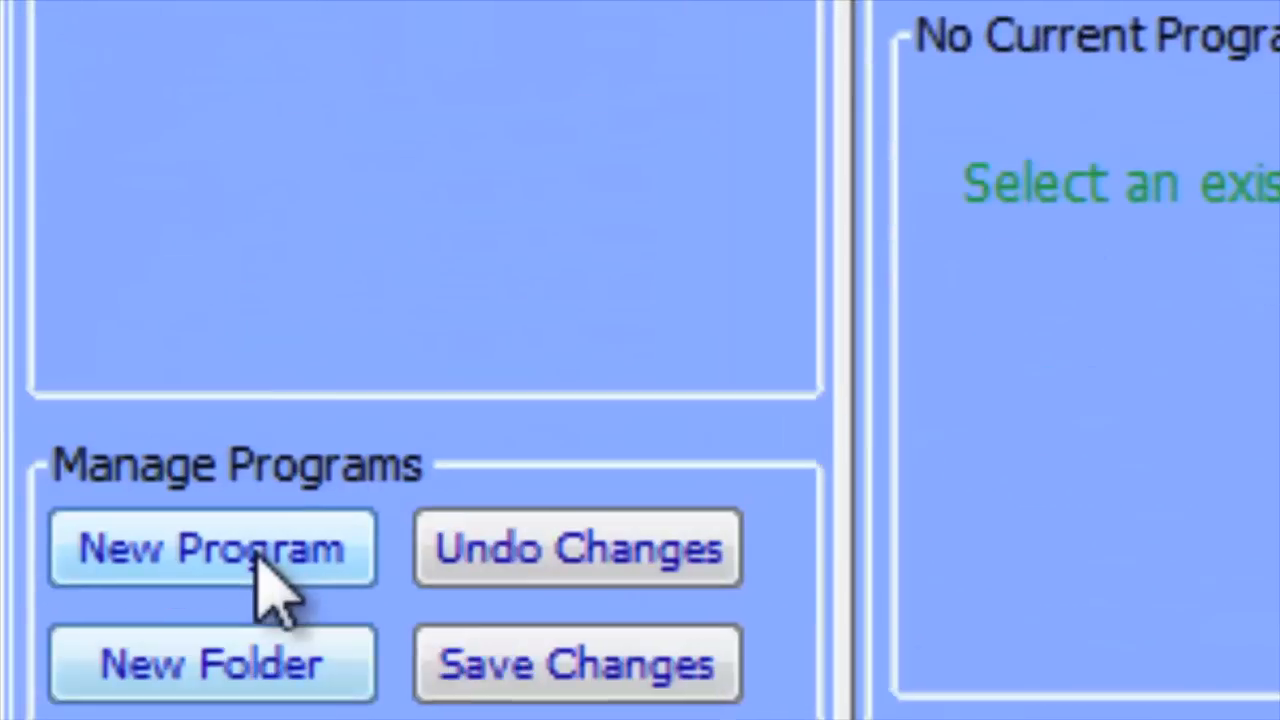
{"action": "left_click", "coordinate": [270, 595]}
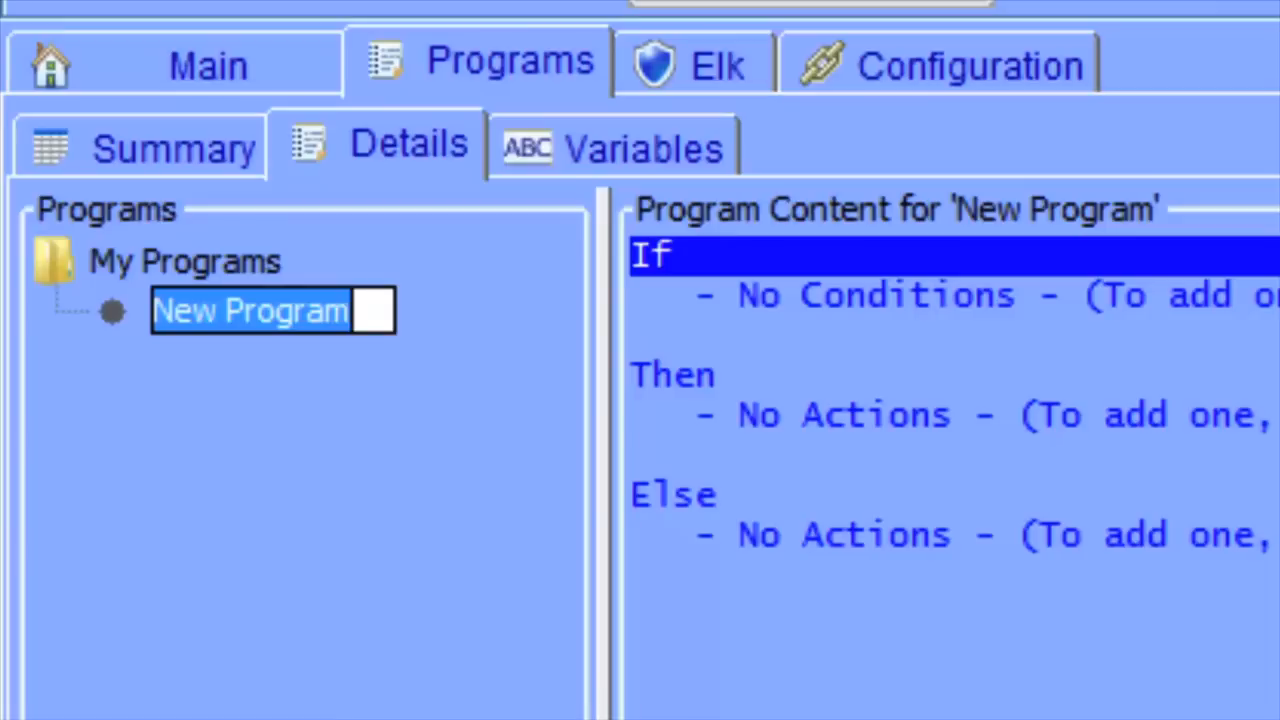
{"action": "type", "text": "ELK - Weather"}
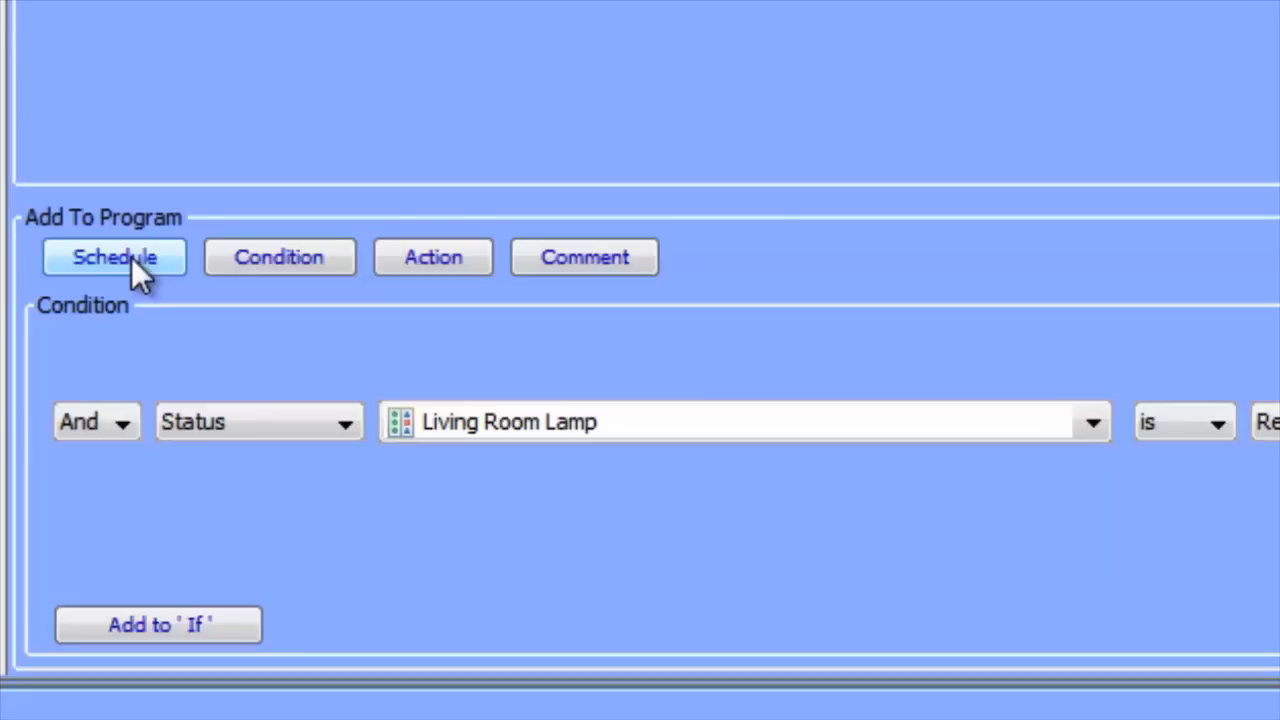
- Add a daily schedule to the program's If section, running from 1:00:00 AM for 24 hours on all days
{"action": "left_click", "coordinate": [131, 257]}
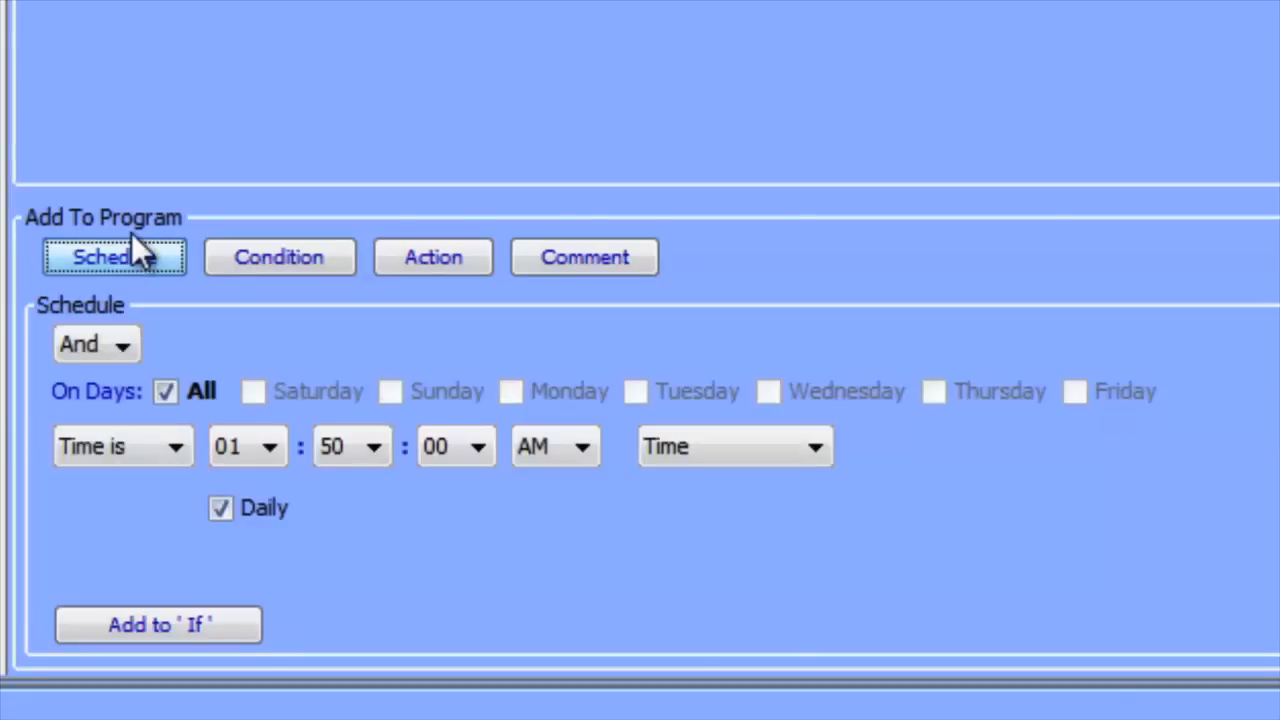
{"action": "left_click", "coordinate": [109, 443]}
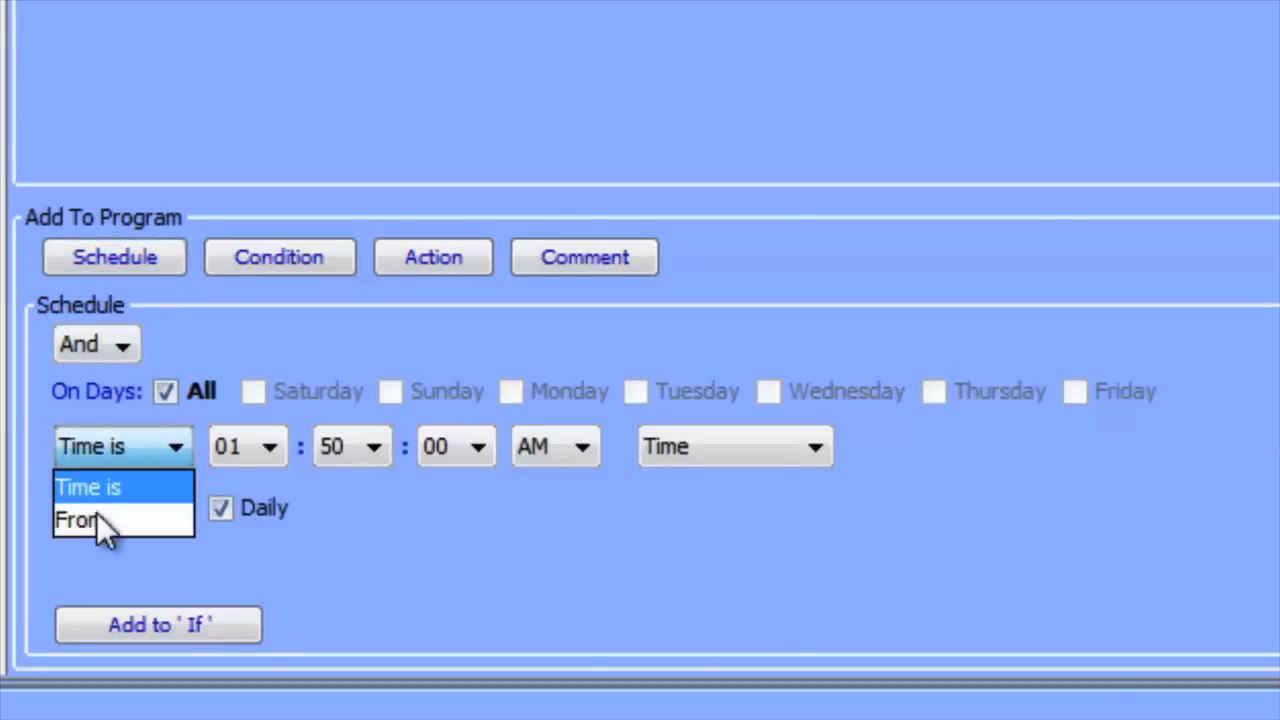
{"action": "left_click", "coordinate": [97, 516]}
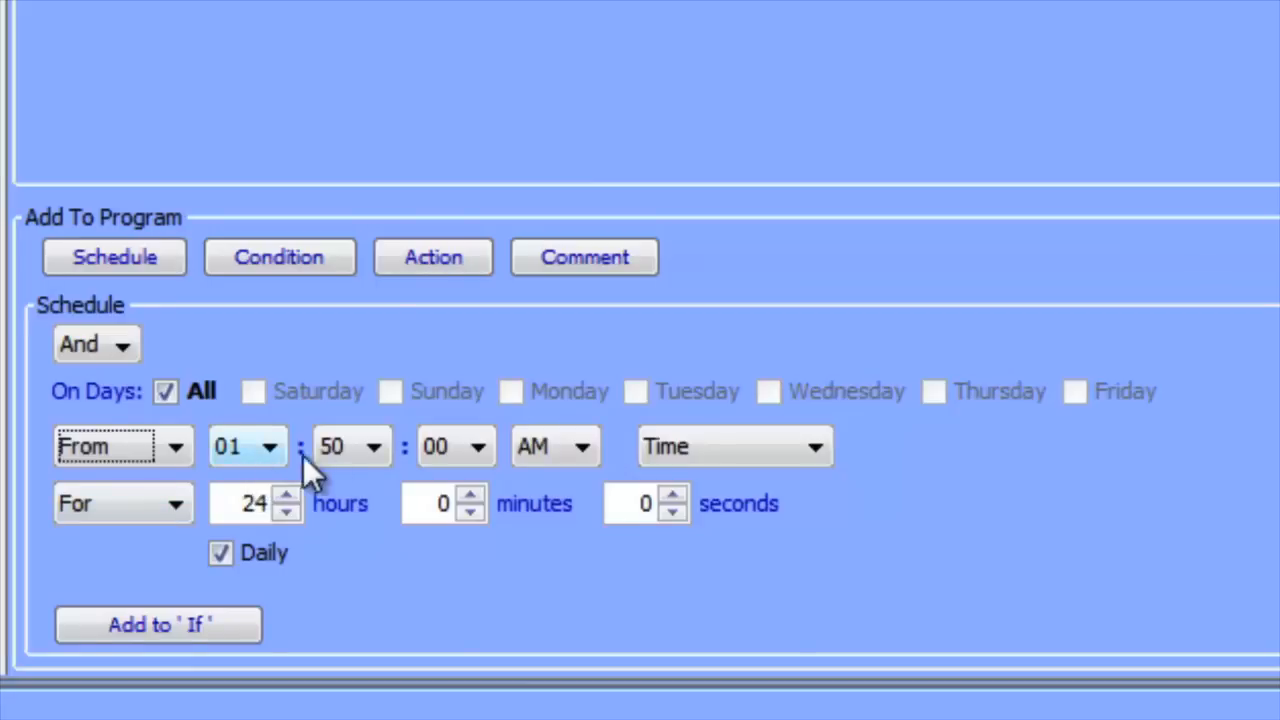
{"action": "left_click", "coordinate": [346, 448]}
{"action": "left_click_drag", "start_coordinate": [375, 6], "coordinate": [375, 0]}
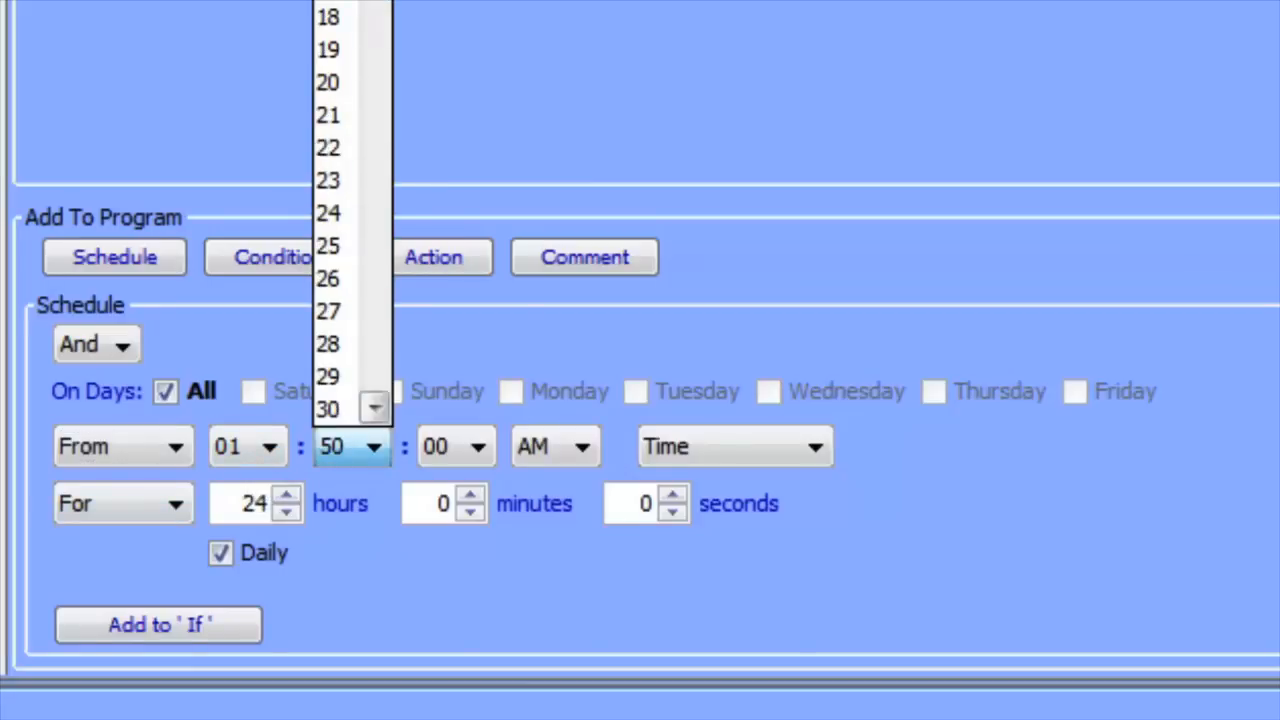
{"action": "left_click", "coordinate": [335, 0]}
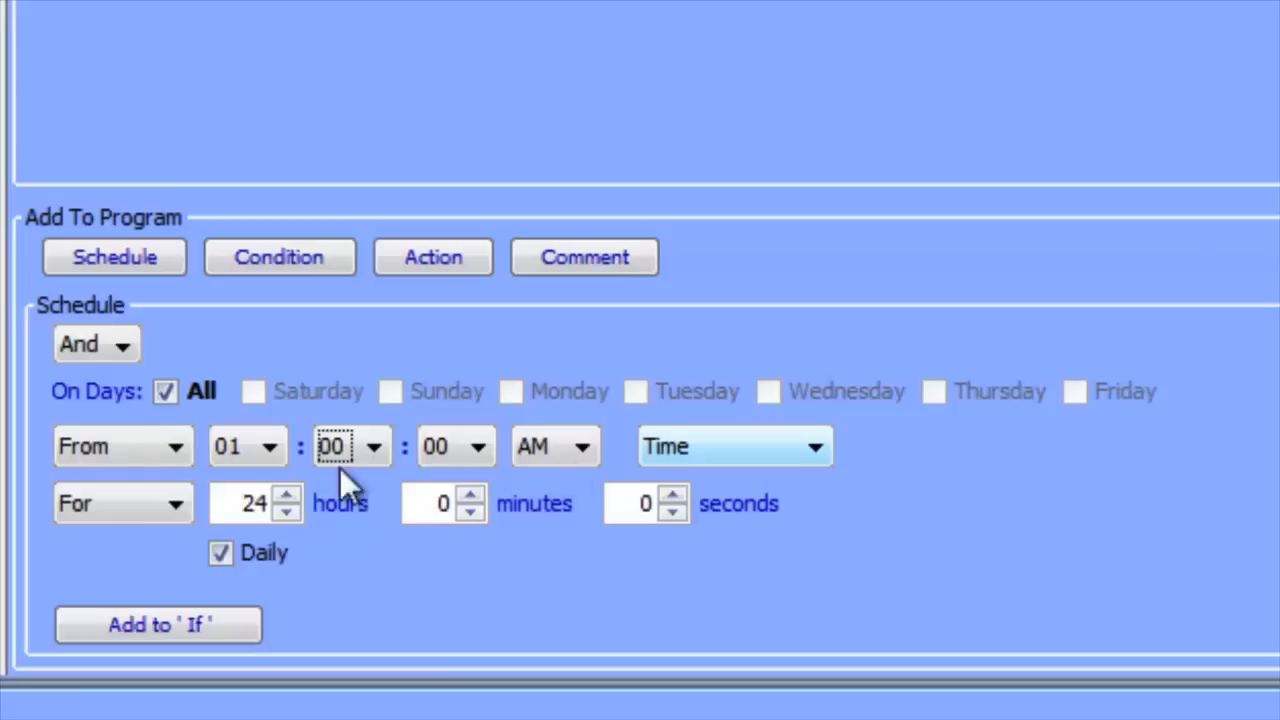
{"action": "left_click", "coordinate": [170, 506]}
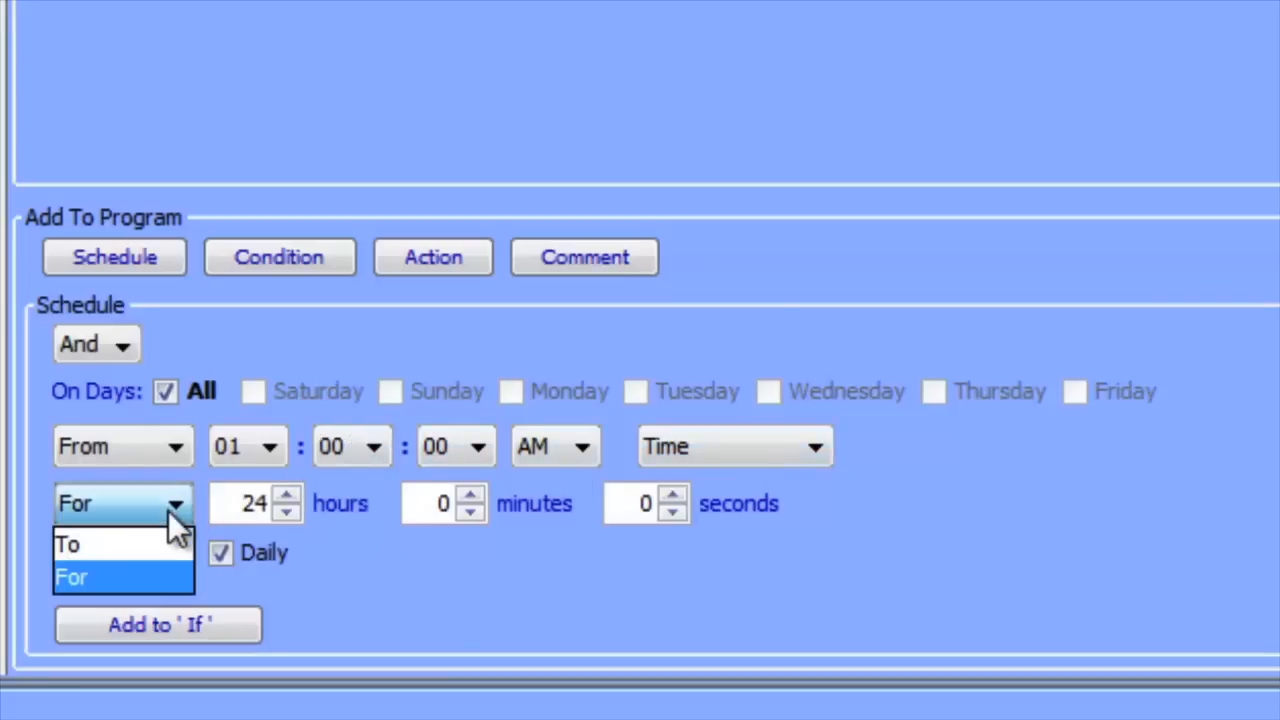
{"action": "left_click", "coordinate": [160, 575]}
{"action": "left_click_drag", "start_coordinate": [243, 503], "coordinate": [315, 502]}
{"action": "type", "text": "24"}
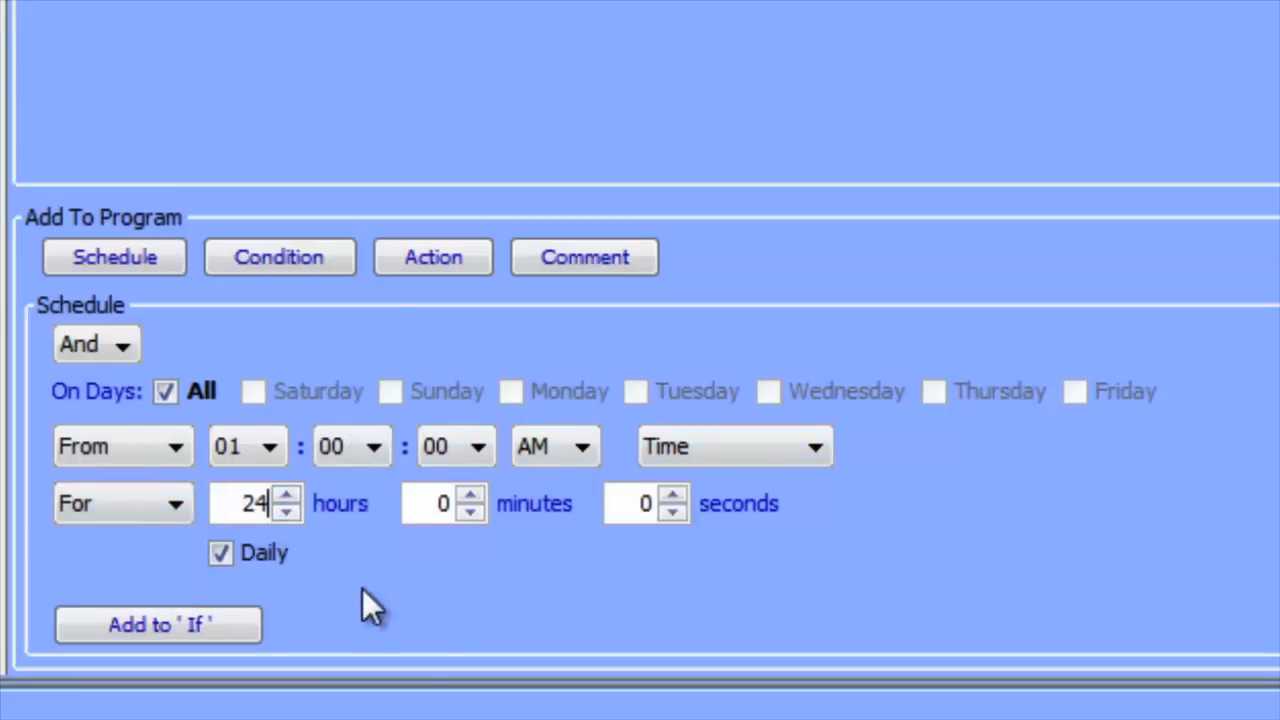
{"action": "left_click", "coordinate": [198, 620]}
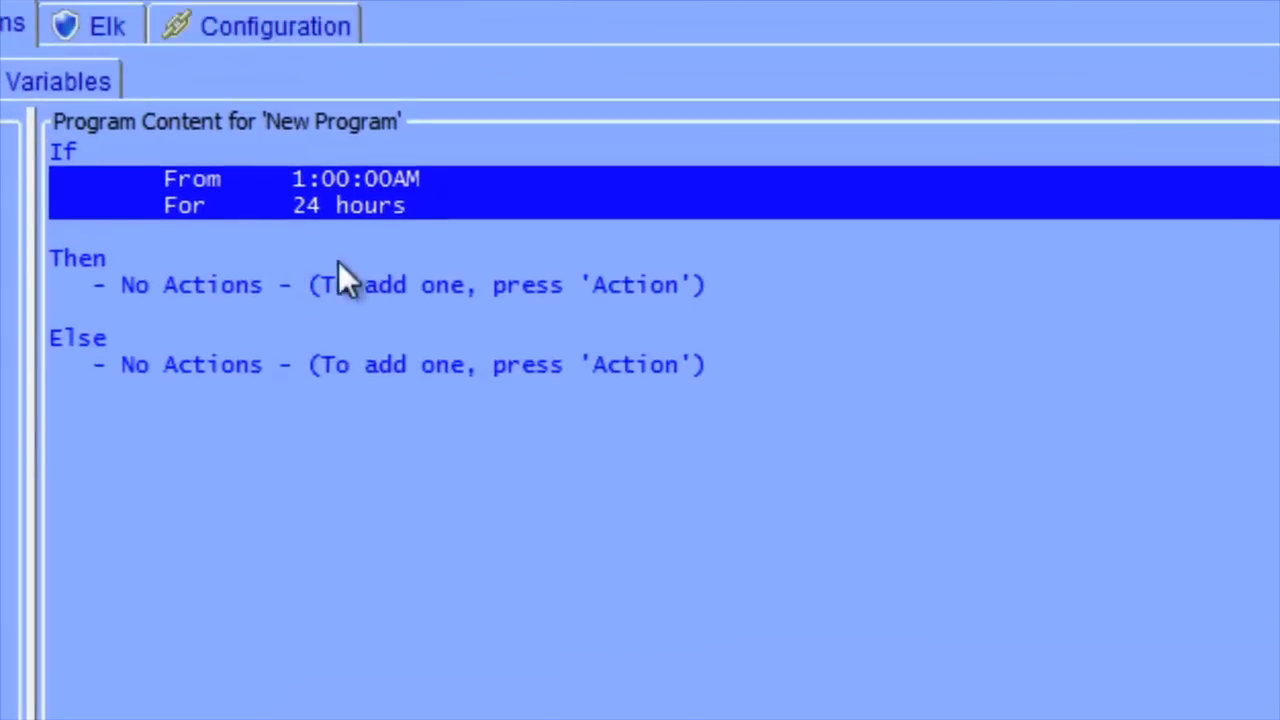
- Add a Repeat action of every 5 minutes to the program's Then section
{"action": "left_click", "coordinate": [232, 286]}
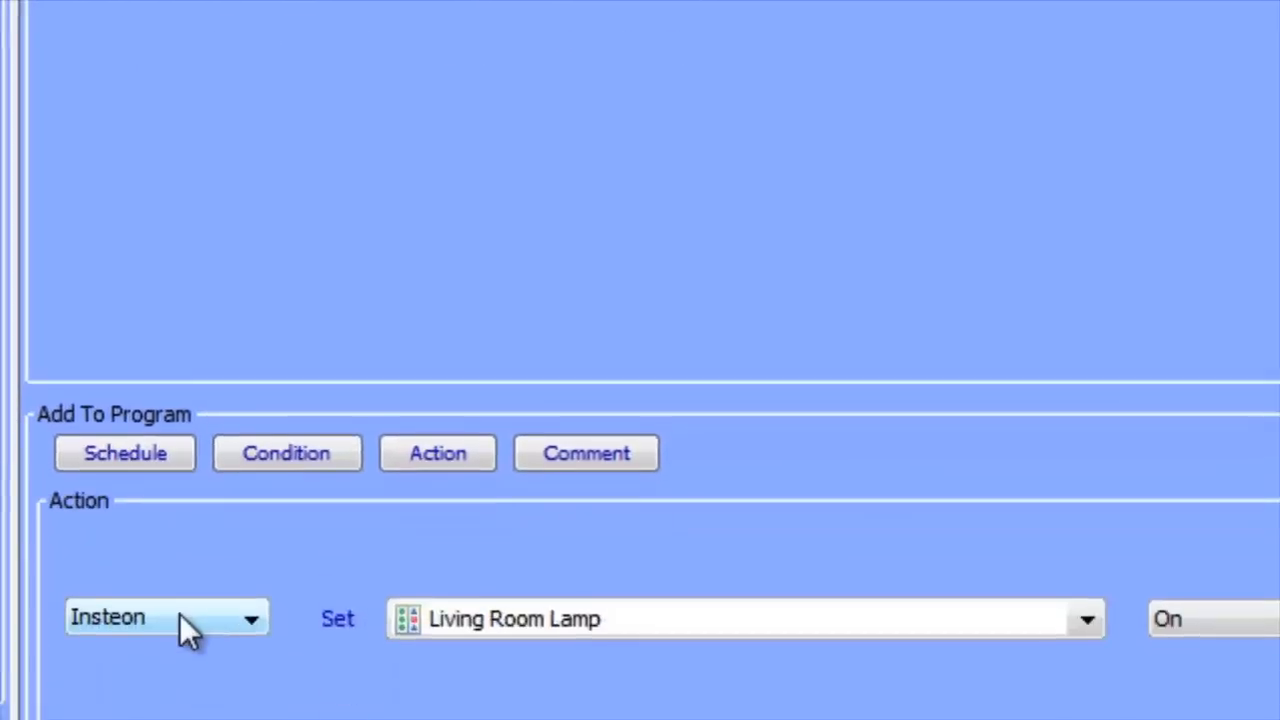
{"action": "left_click", "coordinate": [176, 438]}
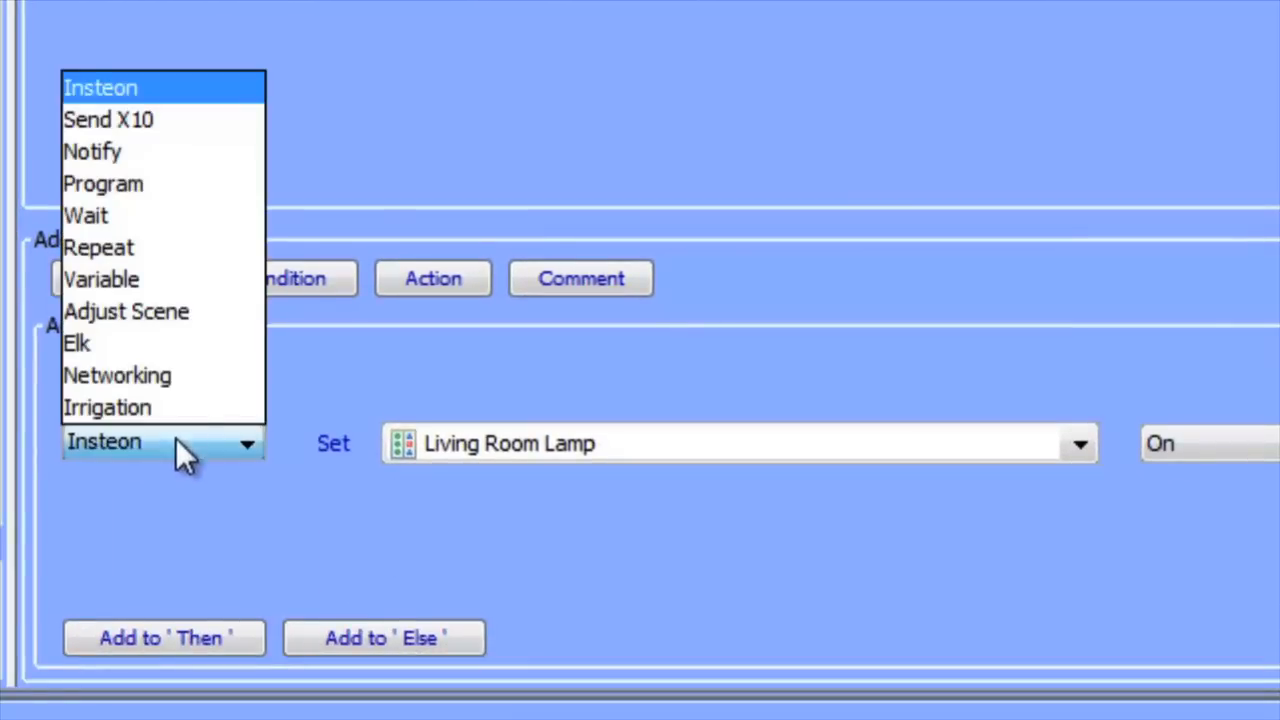
{"action": "left_click", "coordinate": [163, 245]}
{"action": "left_click", "coordinate": [650, 443]}
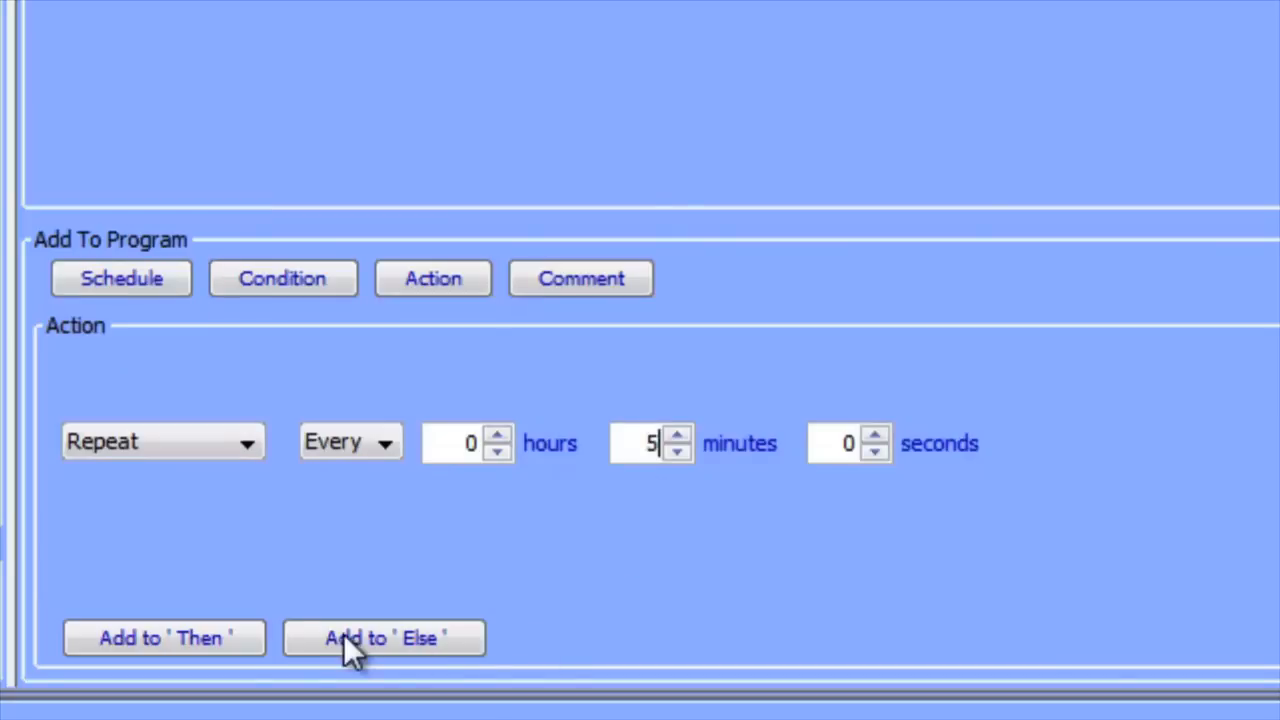
{"action": "left_click", "coordinate": [225, 637]}
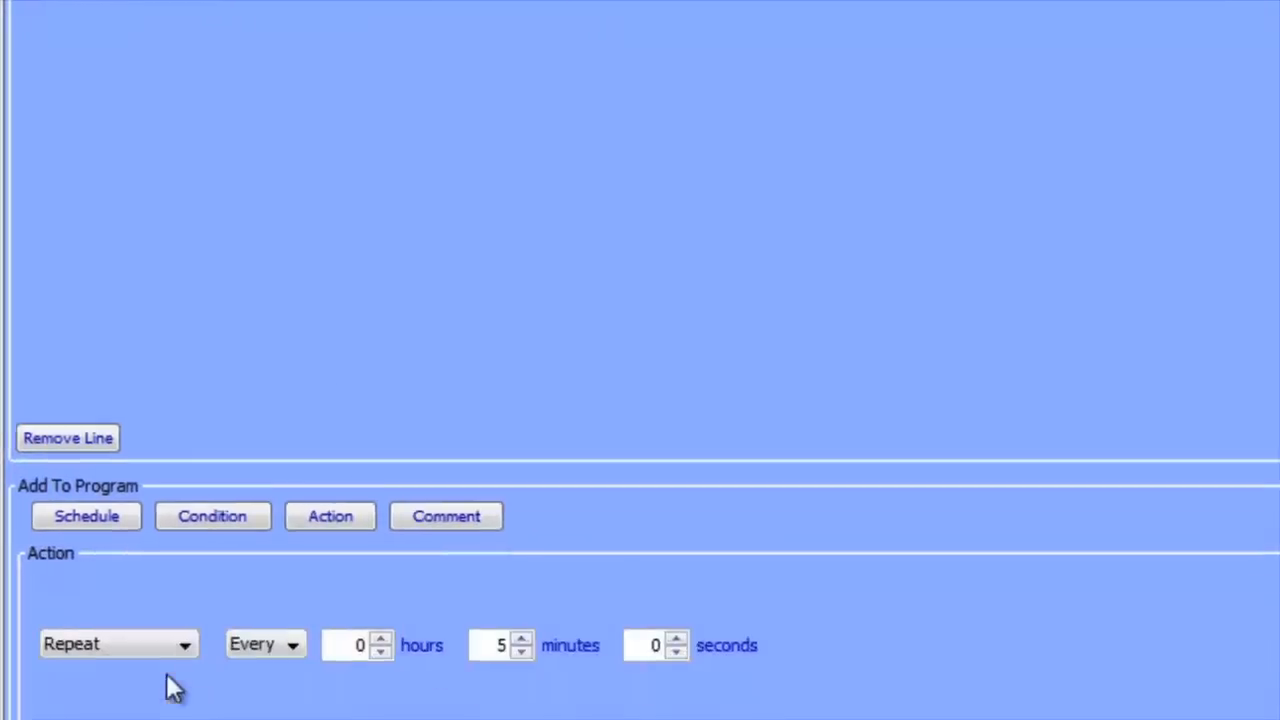
- Add an Elk action to Then that displays the "ELK - Weather" content on the House area keypads, and save the program
{"action": "left_click", "coordinate": [135, 652]}
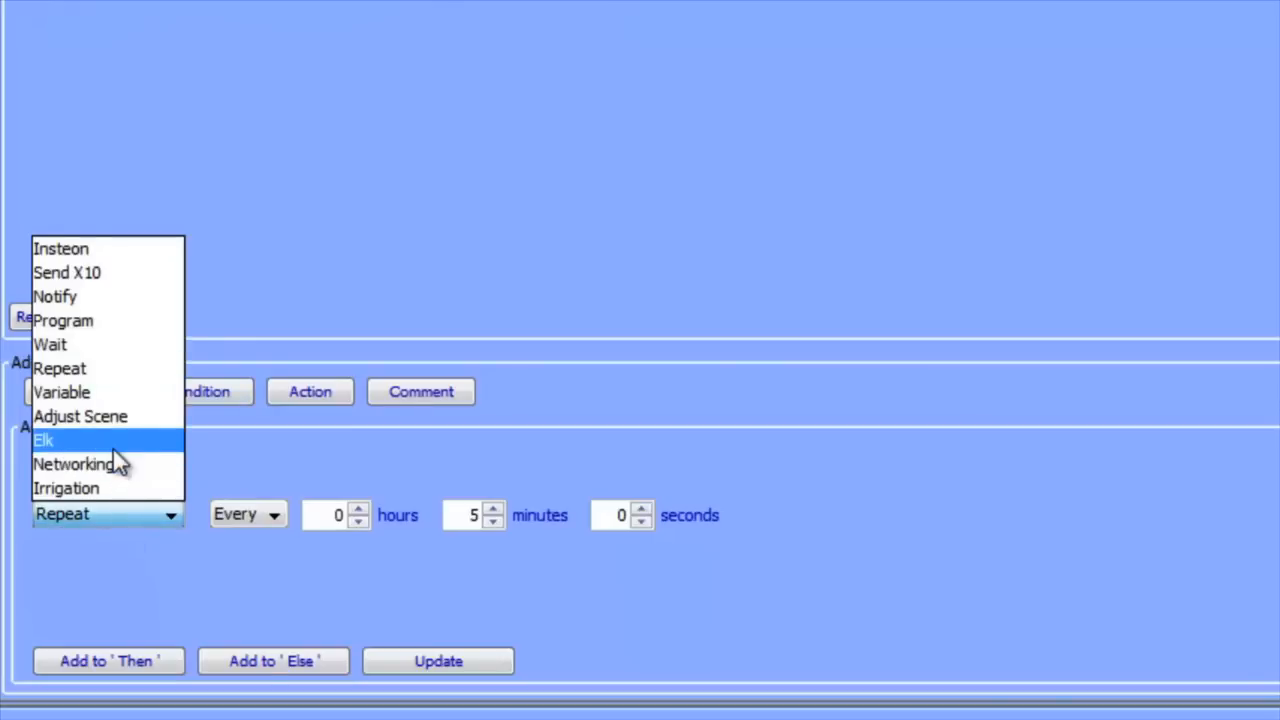
{"action": "left_click", "coordinate": [114, 446]}
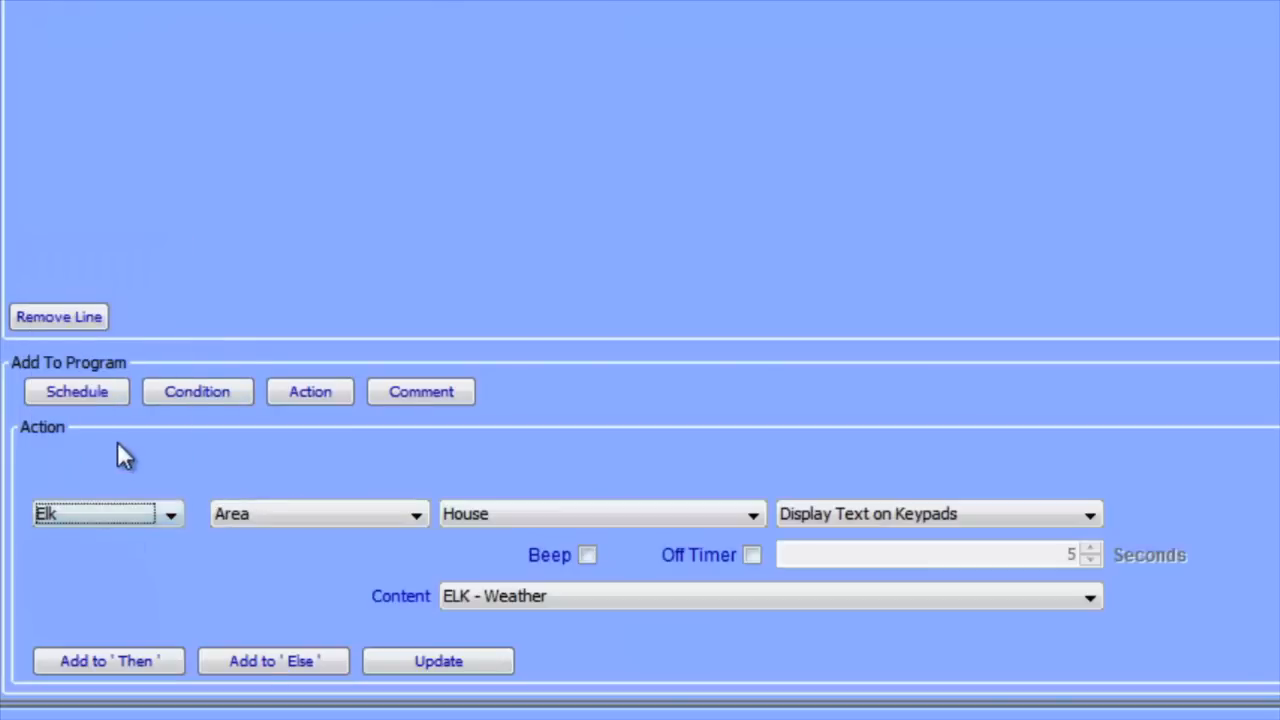
{"action": "left_click", "coordinate": [819, 516]}
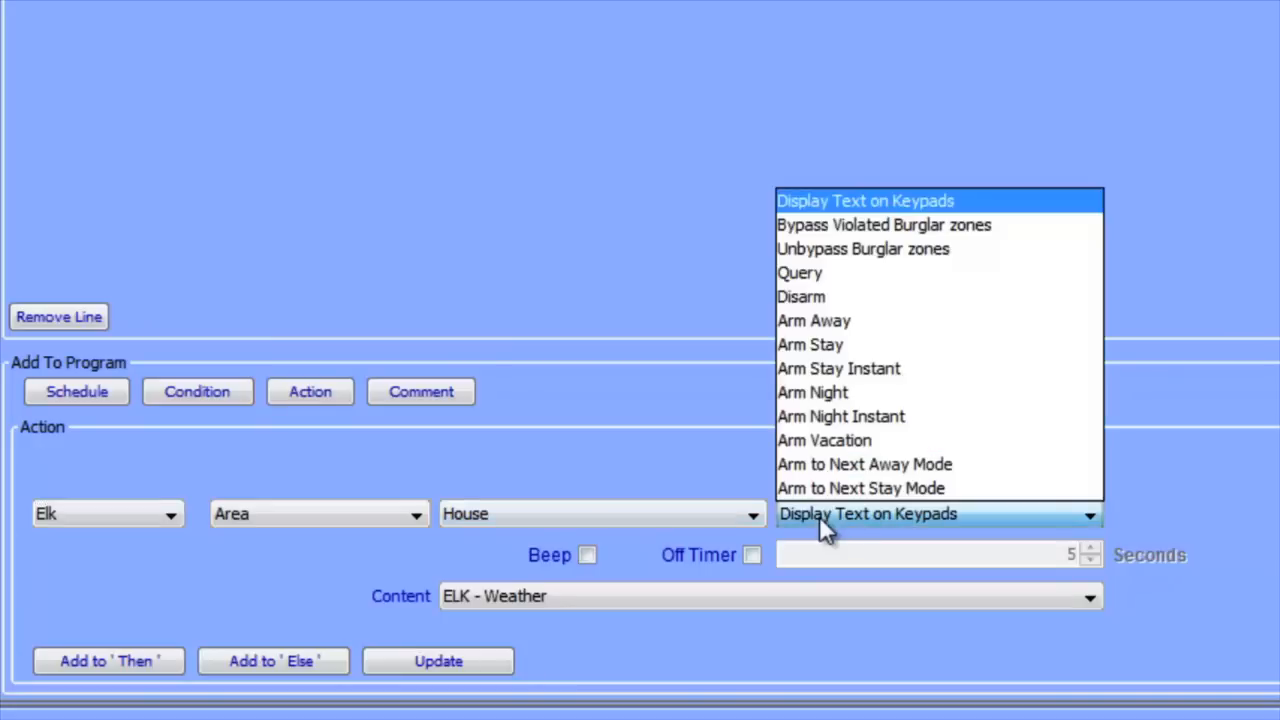
{"action": "left_click", "coordinate": [876, 202]}
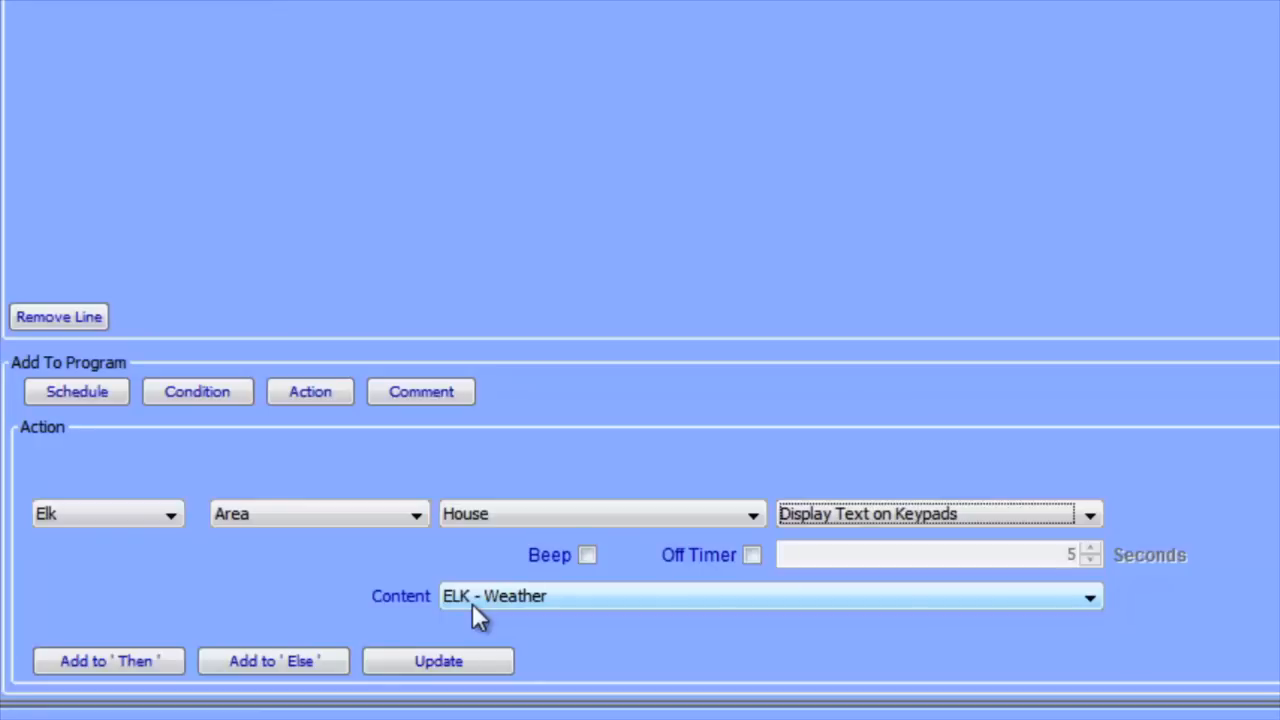
{"action": "left_click", "coordinate": [161, 661]}
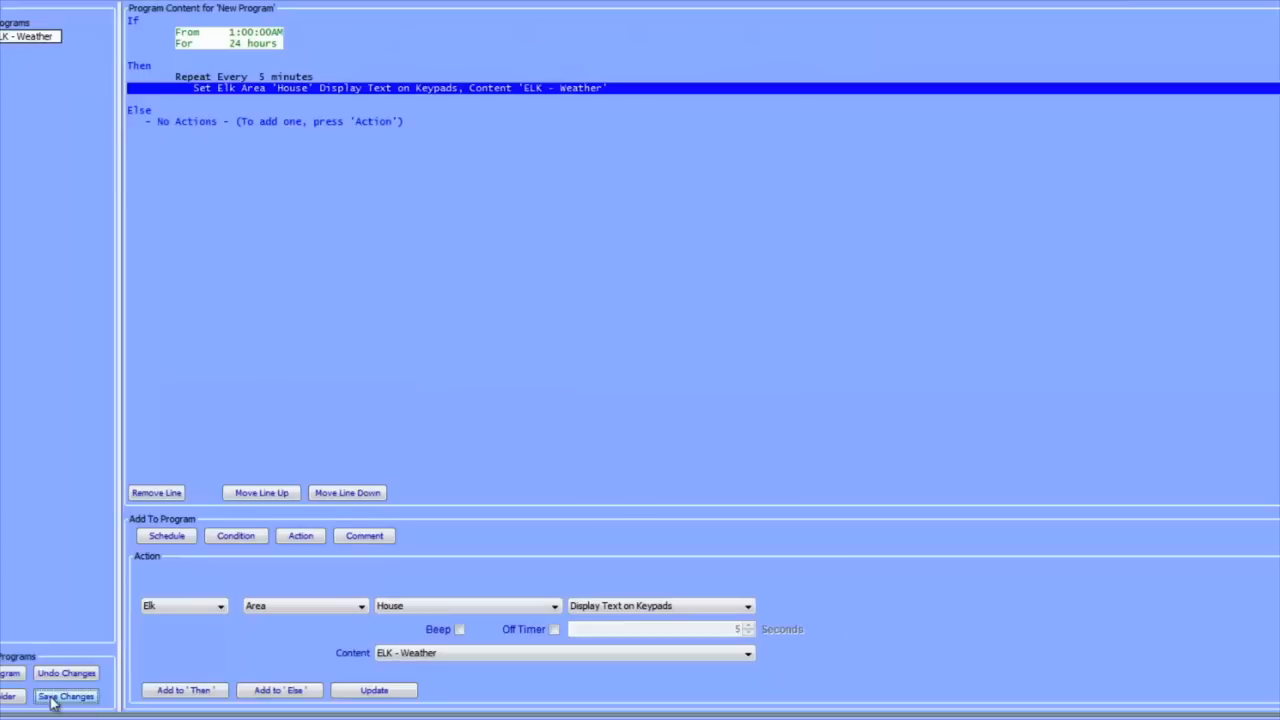
{"action": "left_click", "coordinate": [55, 697]}
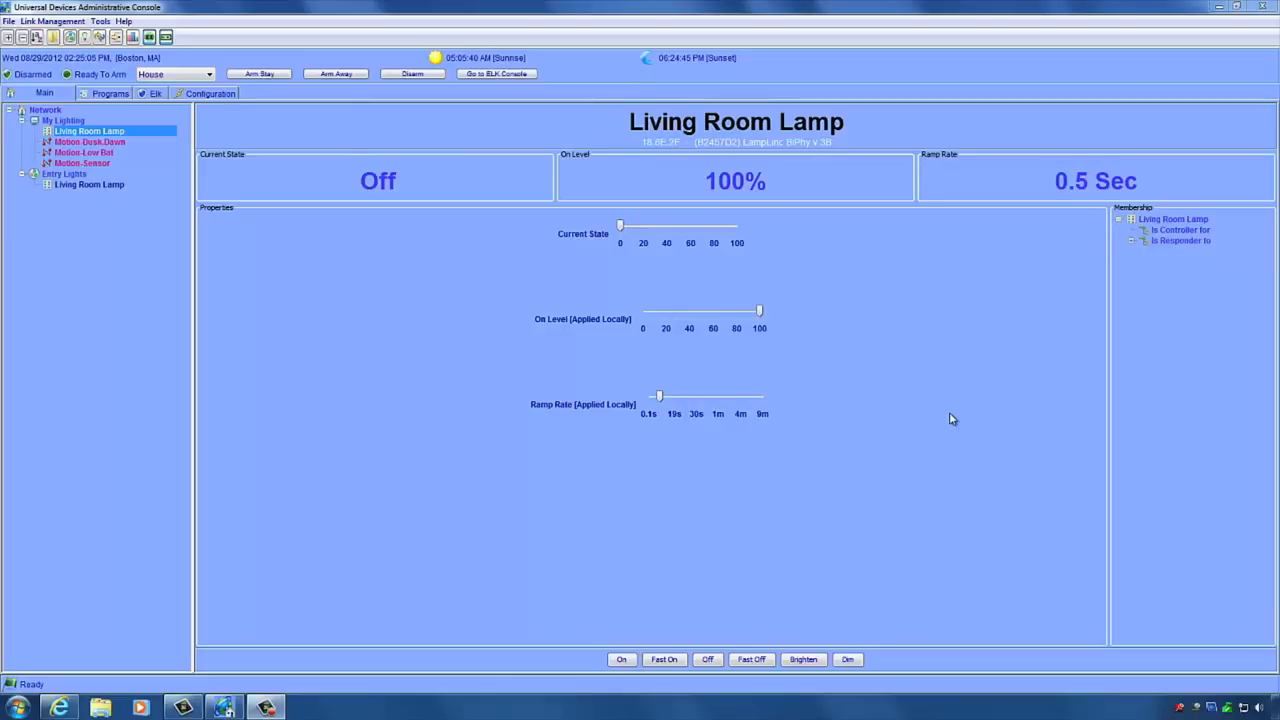
- Create a new program named "ELK - Entry Lights"
{"action": "left_click", "coordinate": [96, 94]}
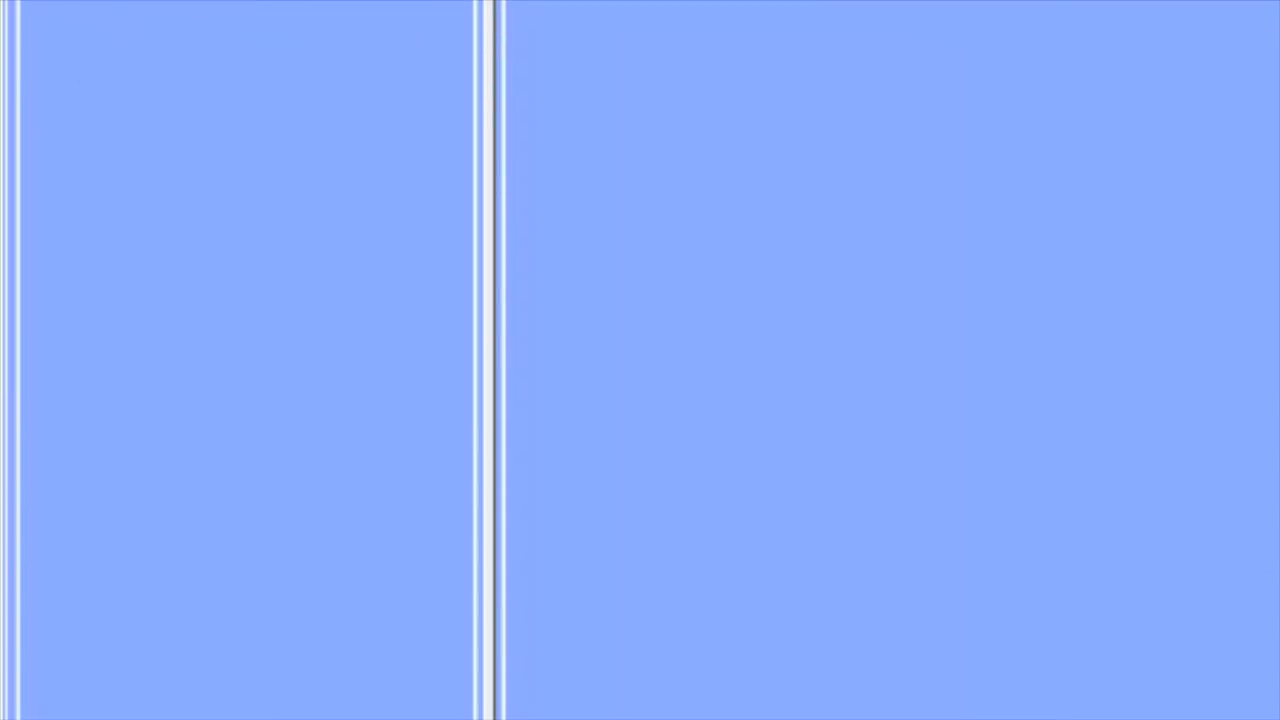
{"action": "left_click", "coordinate": [168, 603]}
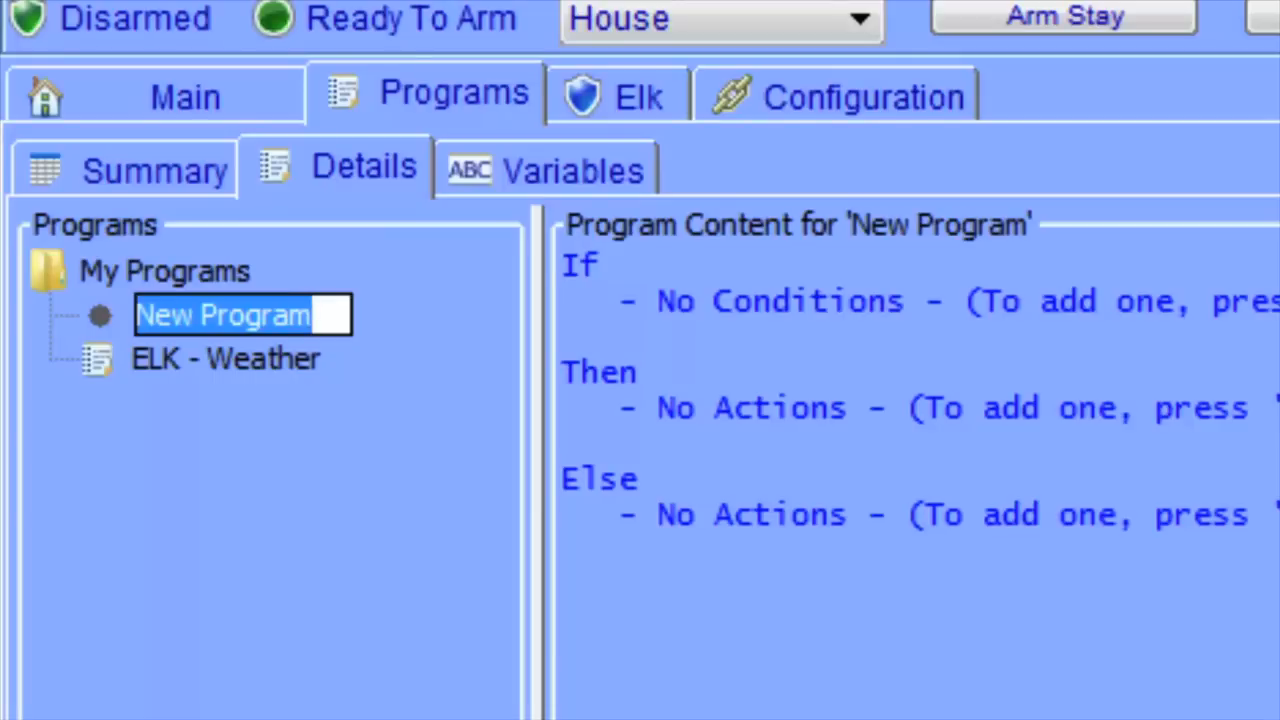
{"action": "type", "text": "ELK - Entry Li"}
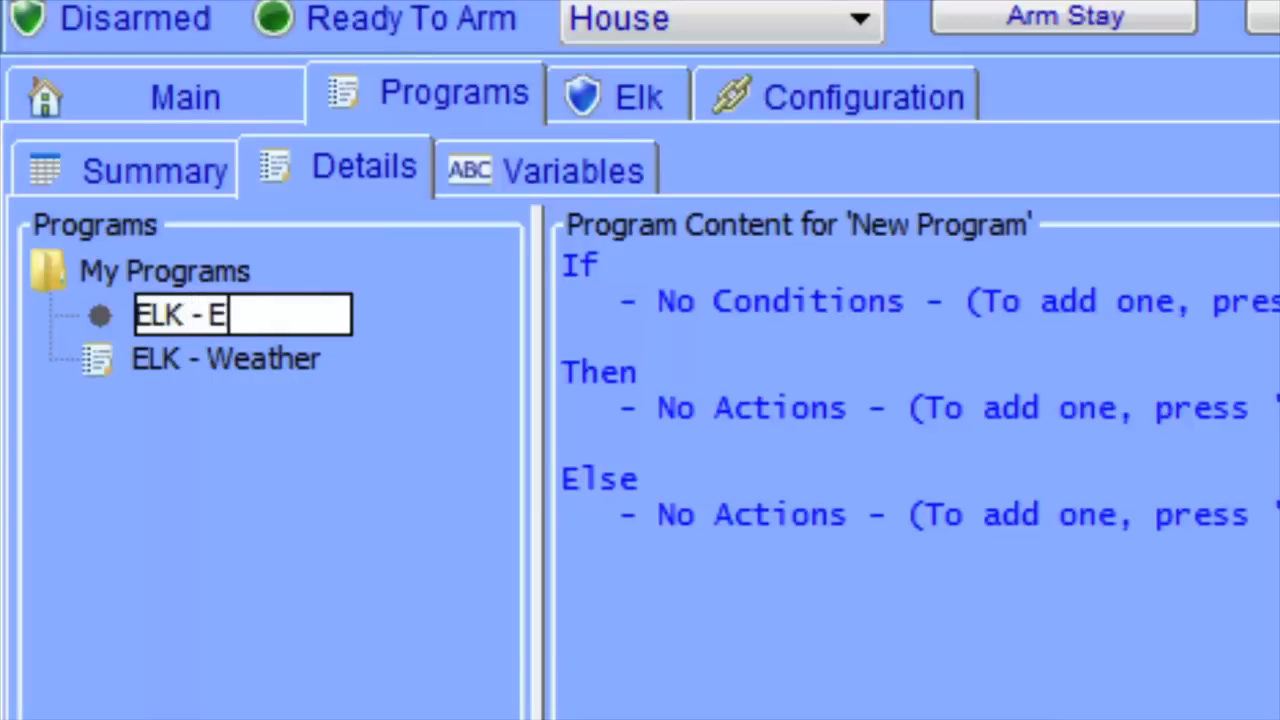
{"action": "type", "text": "ghts"}
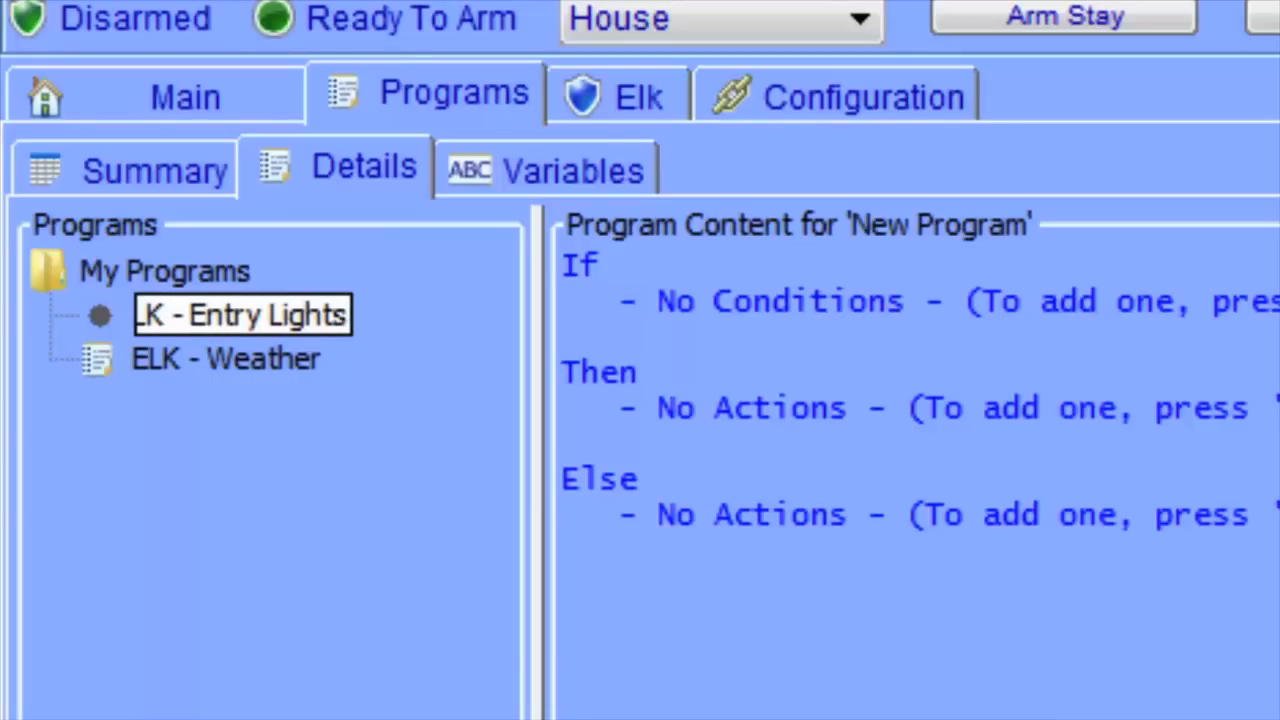
- Add an Elk condition to the program's If section requiring the Office Motion zone's status to be Violated
{"action": "left_click", "coordinate": [640, 372]}
{"action": "left_click", "coordinate": [515, 225]}
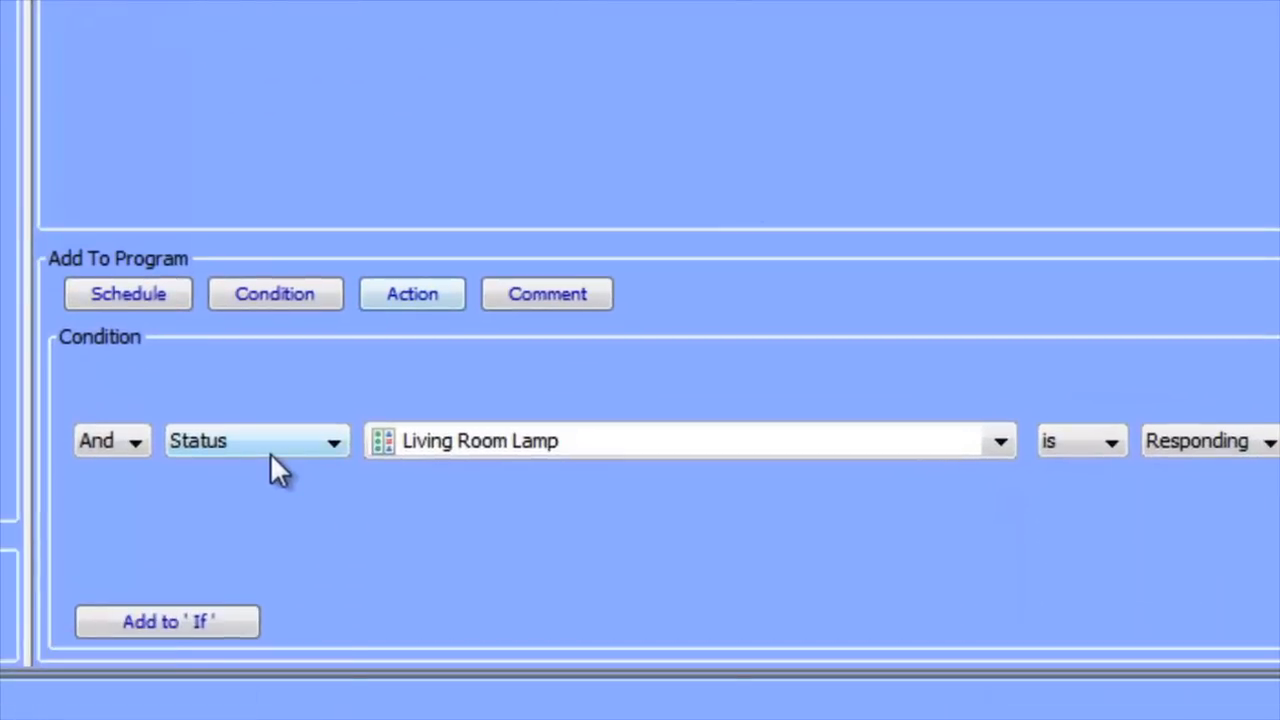
{"action": "left_click", "coordinate": [270, 453]}
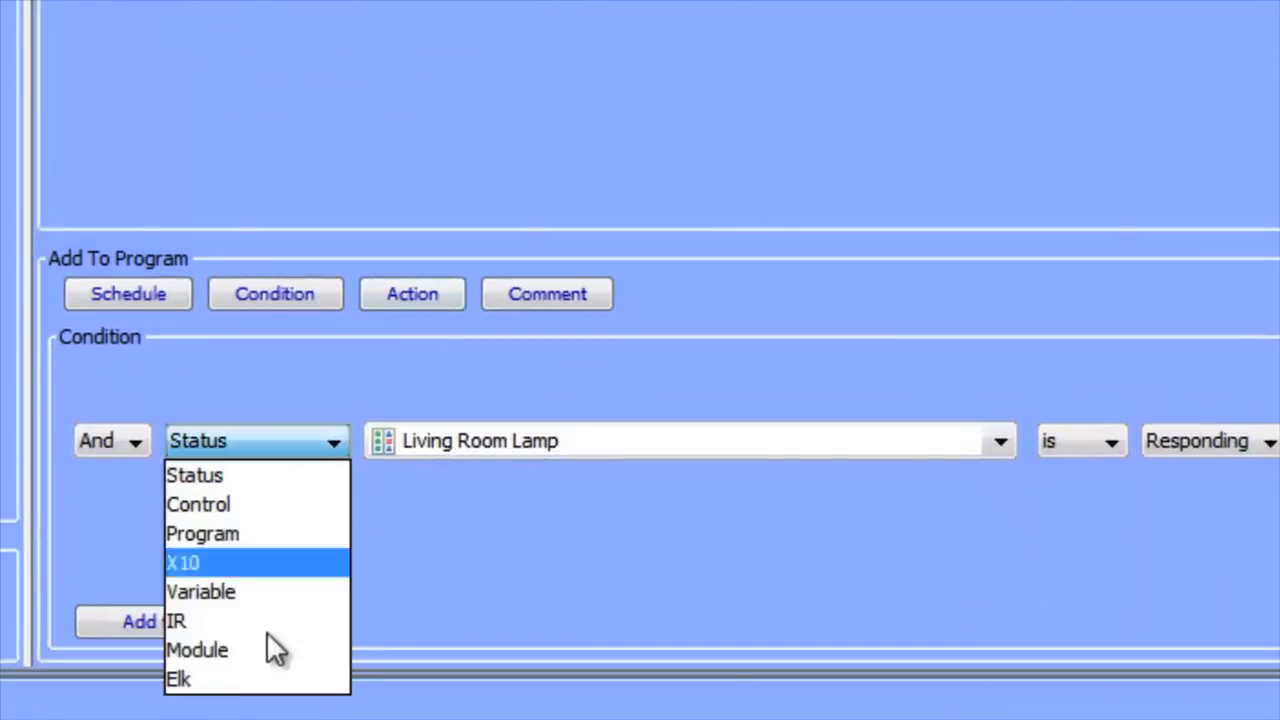
{"action": "left_click", "coordinate": [254, 692]}
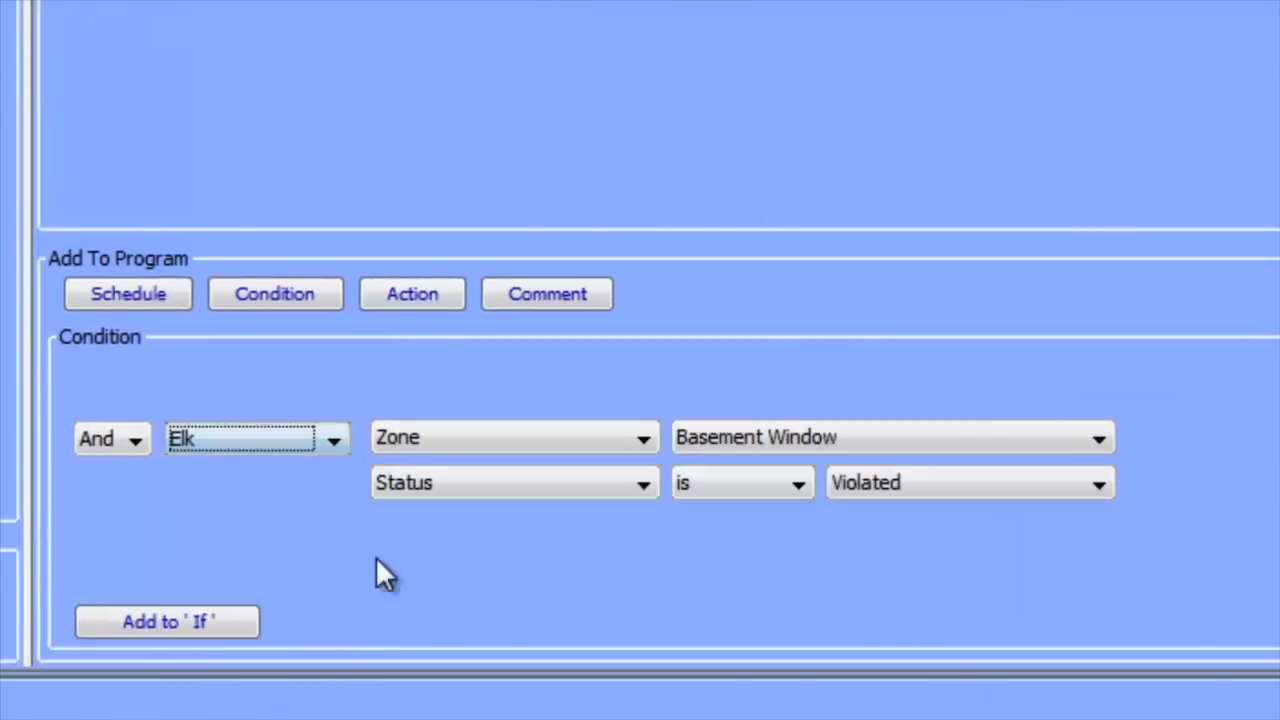
{"action": "left_click", "coordinate": [745, 425]}
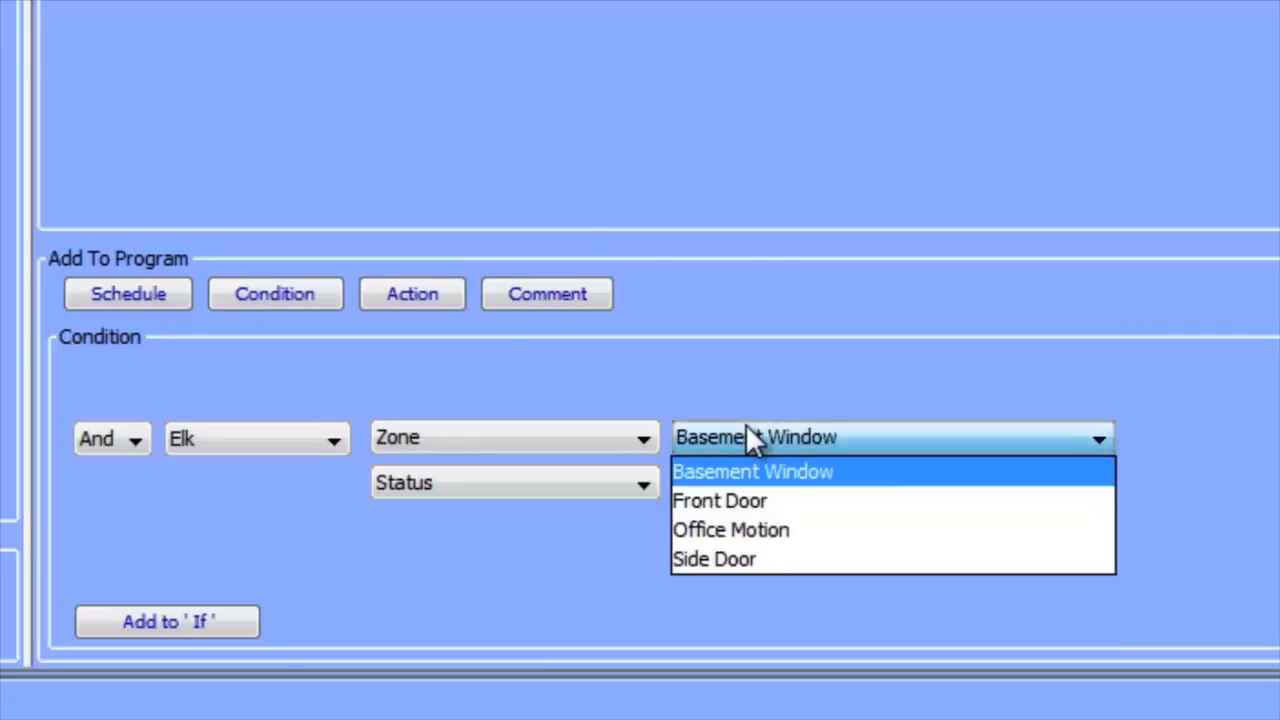
{"action": "left_click", "coordinate": [756, 529]}
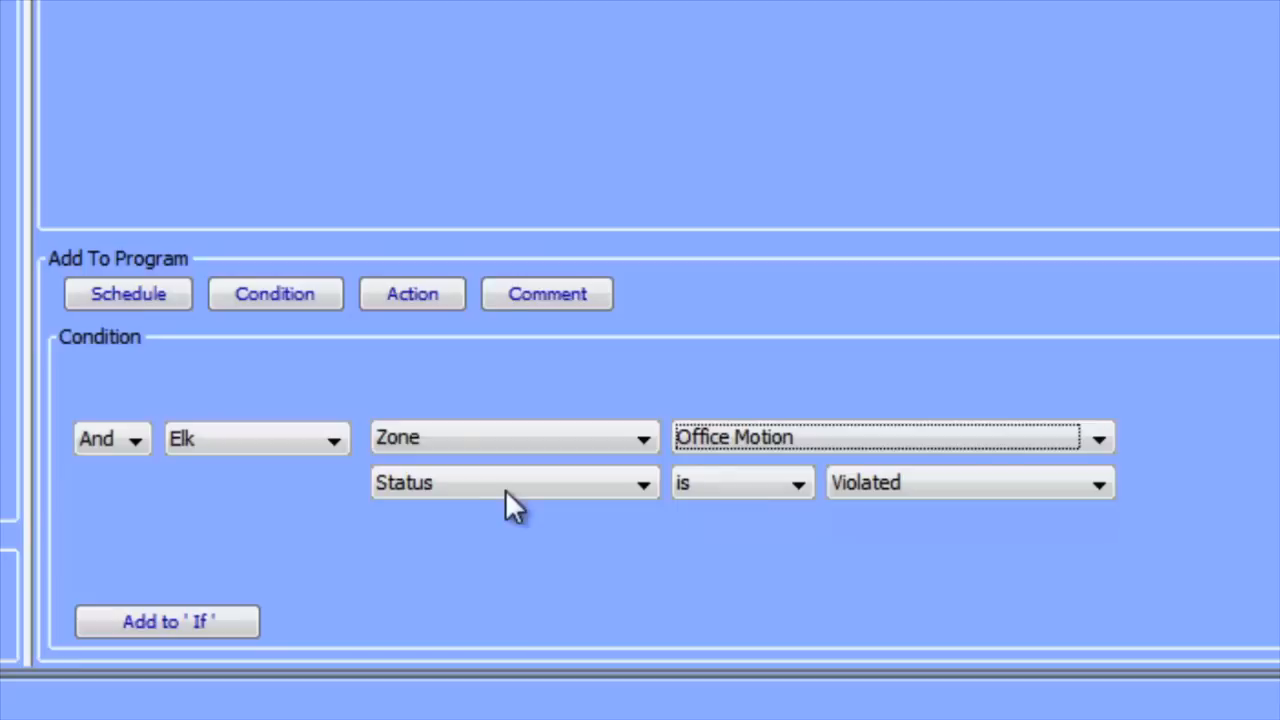
{"action": "left_click", "coordinate": [915, 491]}
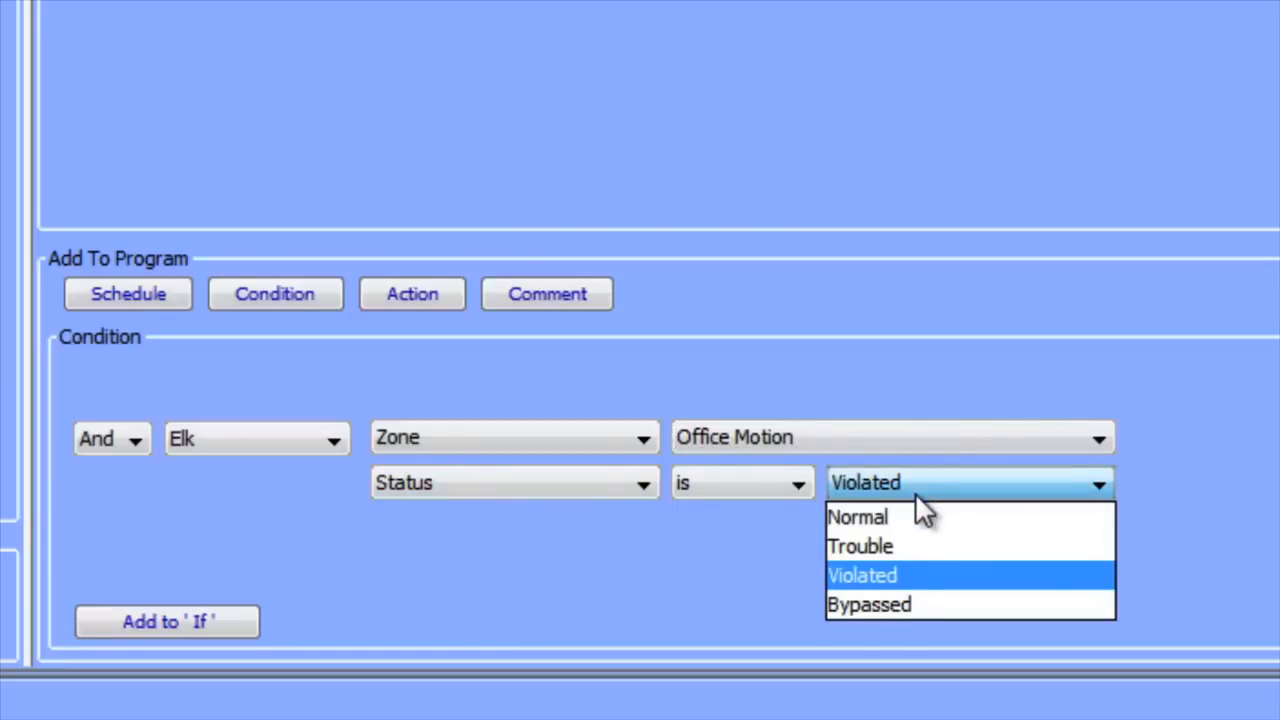
{"action": "left_click", "coordinate": [893, 577]}
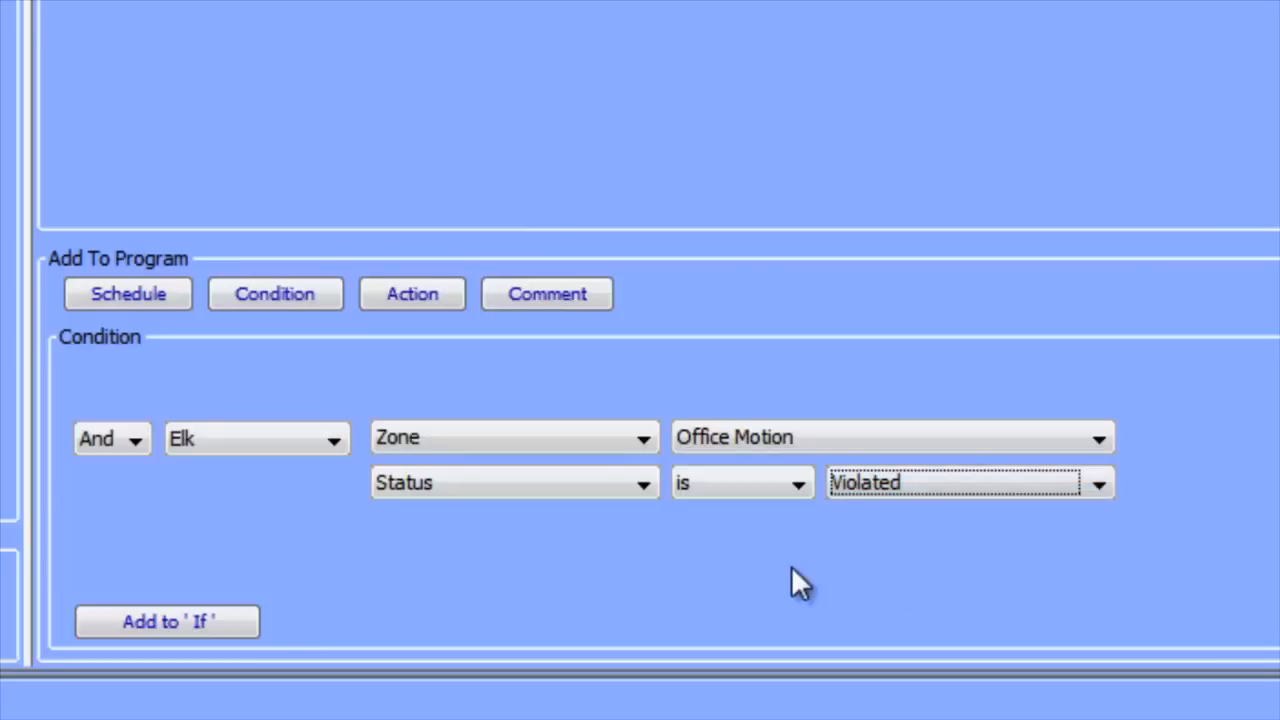
{"action": "left_click", "coordinate": [219, 615]}
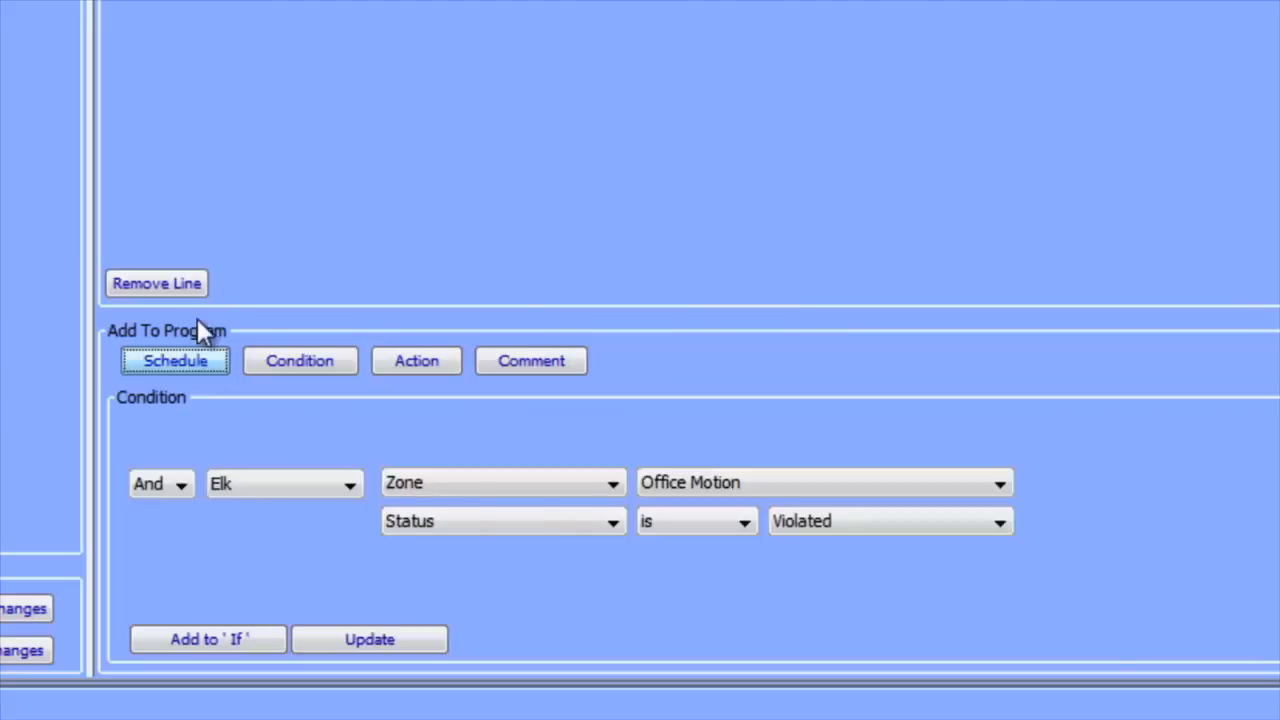
- Set up a From/To schedule for all days that starts 30 minutes before sunset
{"action": "left_click", "coordinate": [200, 356]}
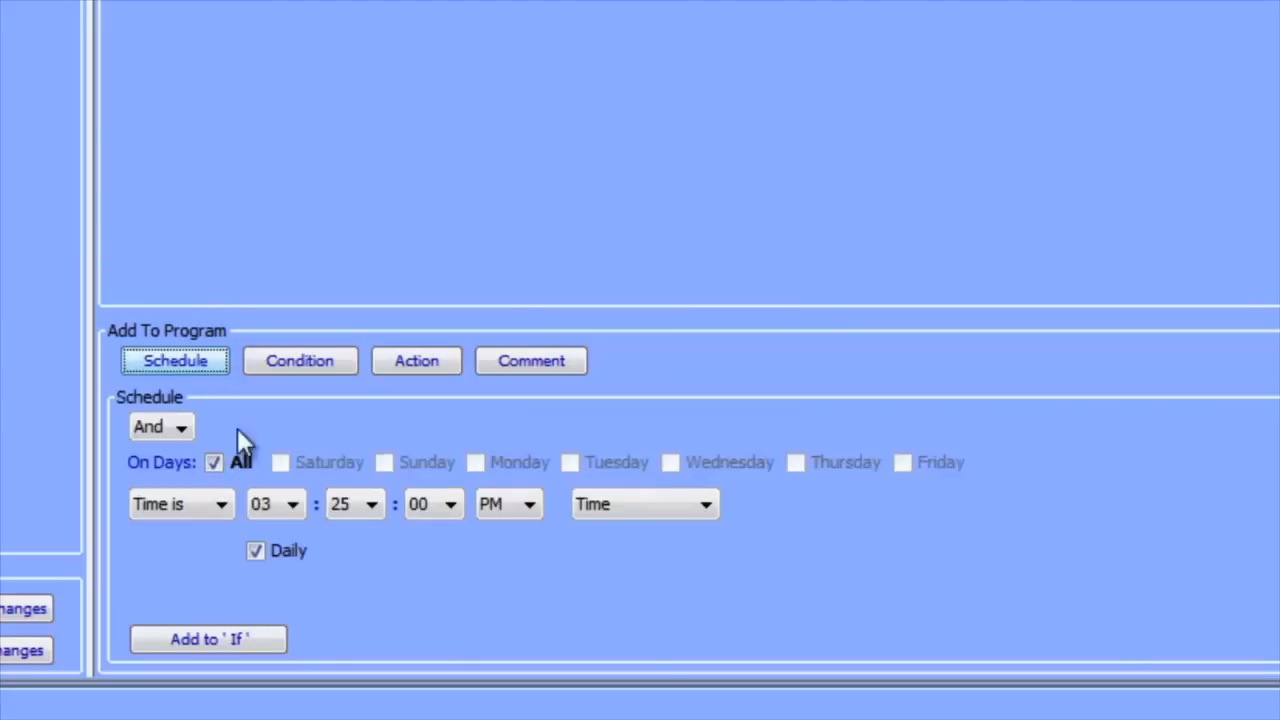
{"action": "left_click", "coordinate": [205, 510]}
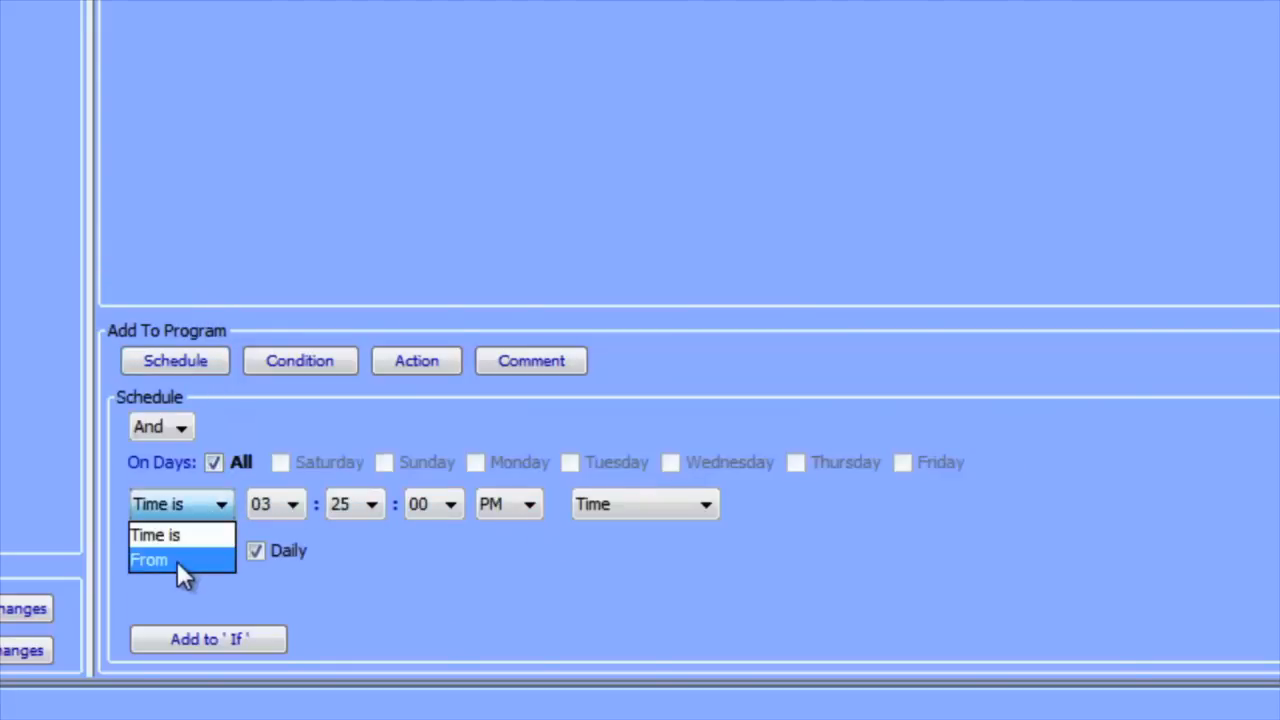
{"action": "left_click", "coordinate": [177, 561]}
{"action": "left_click", "coordinate": [626, 504]}
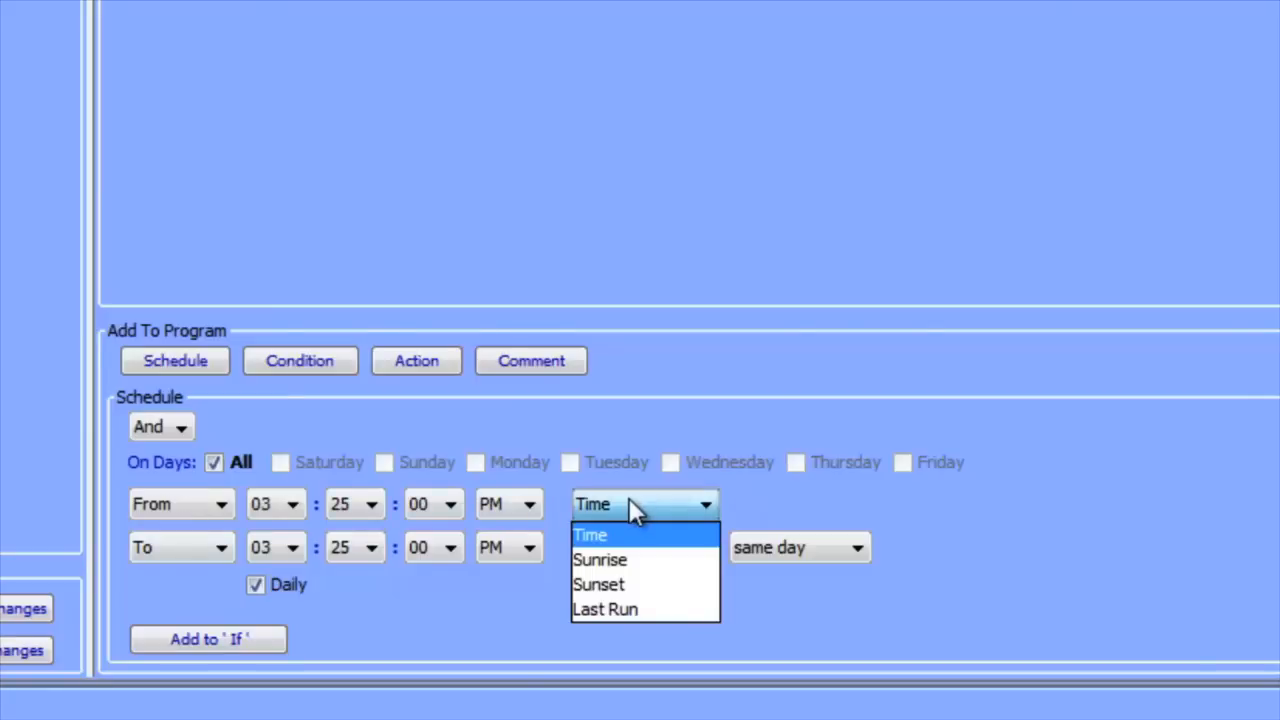
{"action": "left_click", "coordinate": [617, 588]}
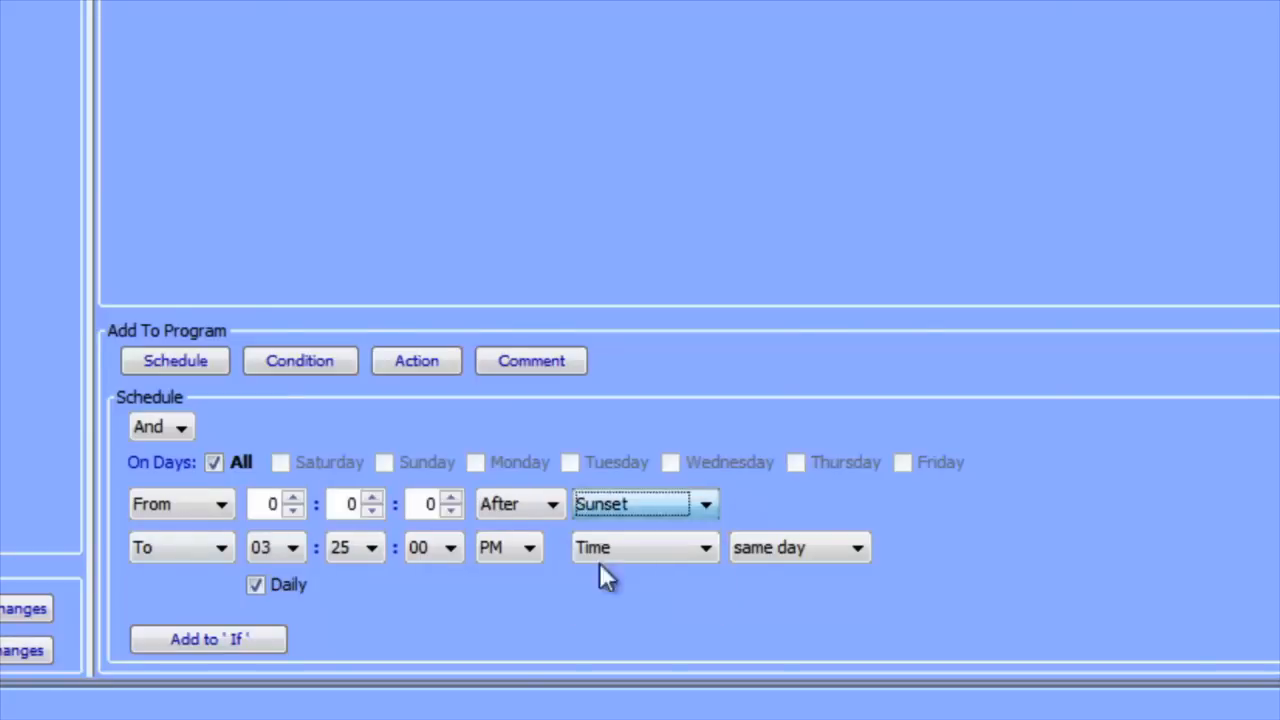
{"action": "double_click", "coordinate": [348, 504]}
{"action": "type", "text": "30"}
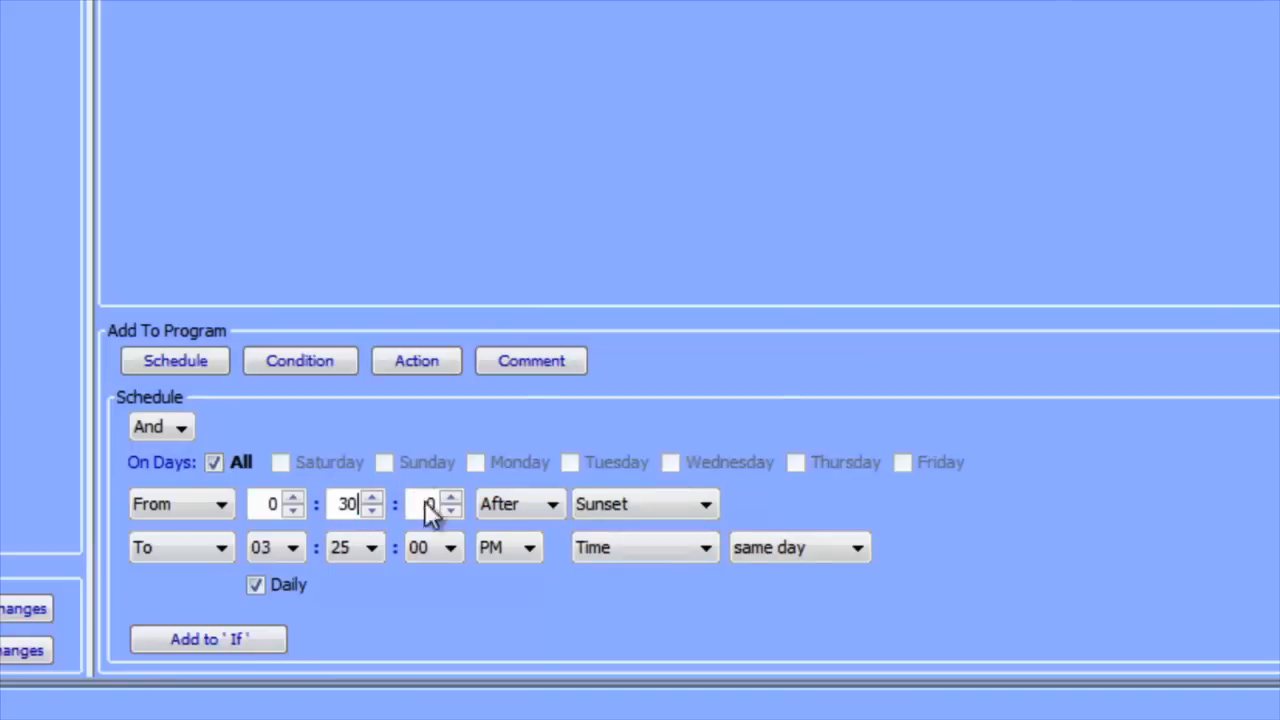
{"action": "left_click", "coordinate": [530, 513]}
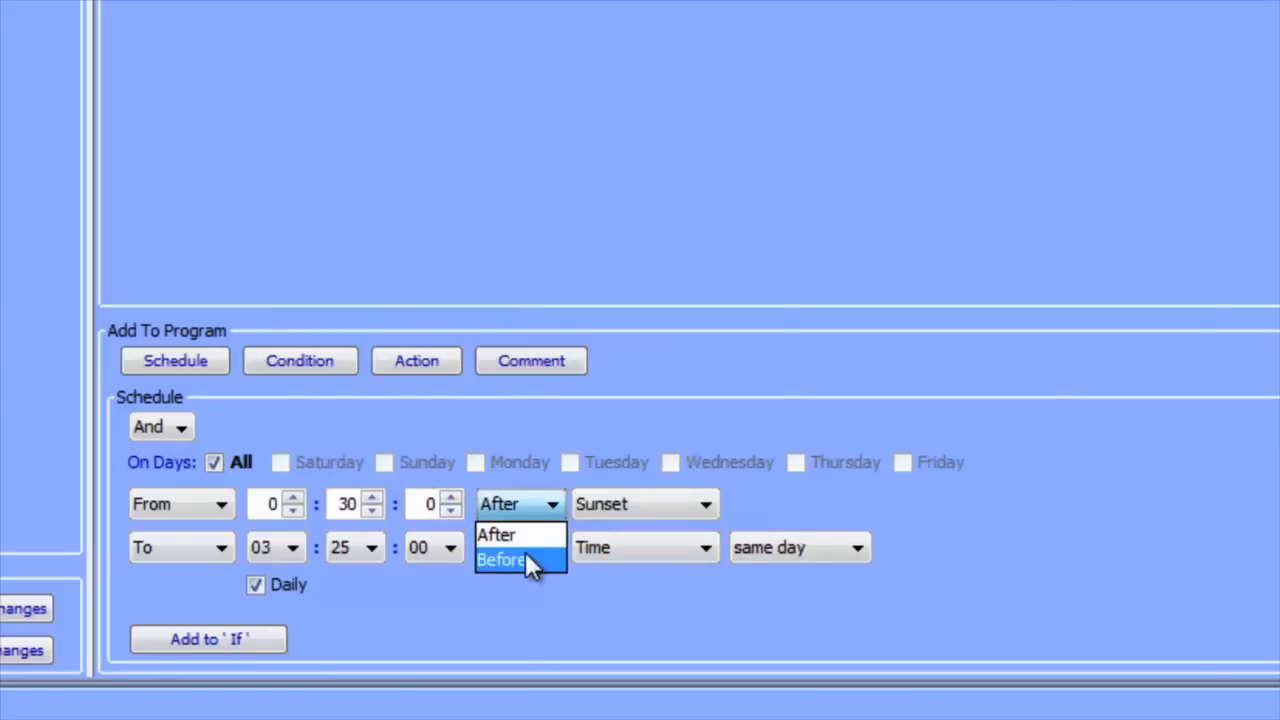
{"action": "left_click", "coordinate": [527, 556]}
- Set the schedule to end 30 minutes after sunrise the next day and add it to the If section
{"action": "left_click", "coordinate": [743, 547]}
{"action": "left_click", "coordinate": [727, 560]}
{"action": "left_click", "coordinate": [615, 550]}
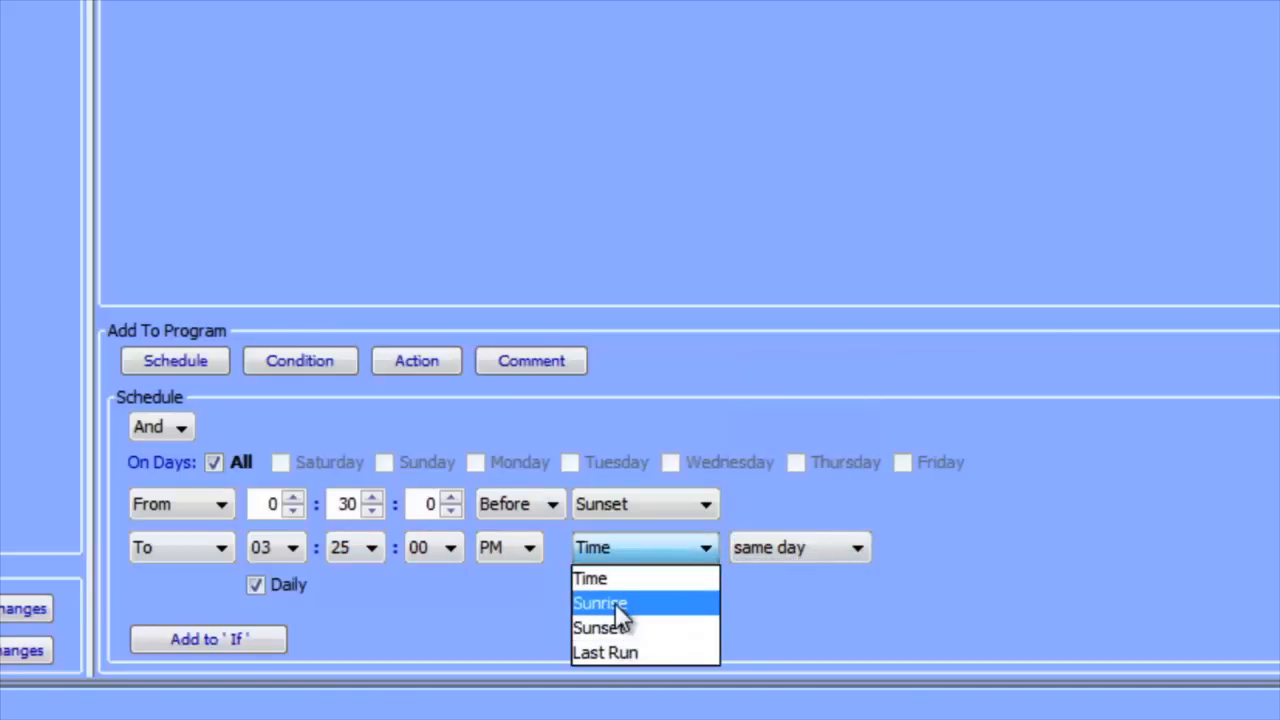
{"action": "left_click", "coordinate": [615, 603]}
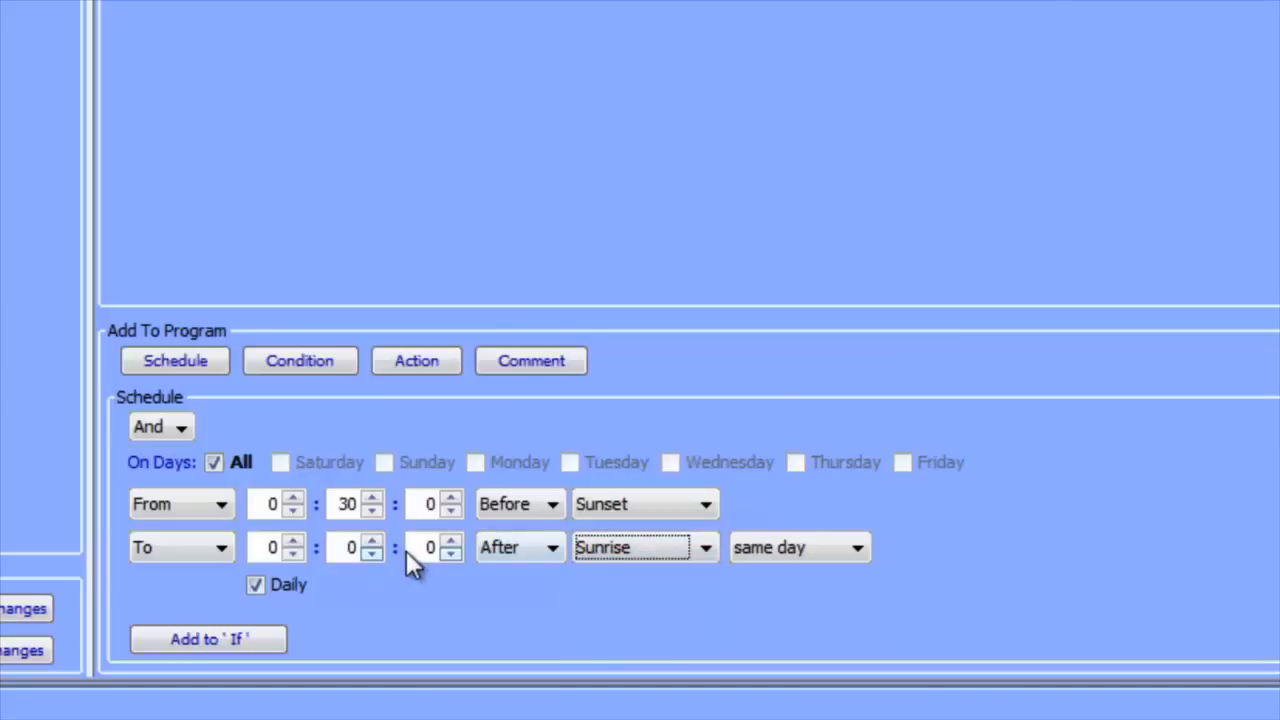
{"action": "double_click", "coordinate": [352, 552]}
{"action": "type", "text": "30"}
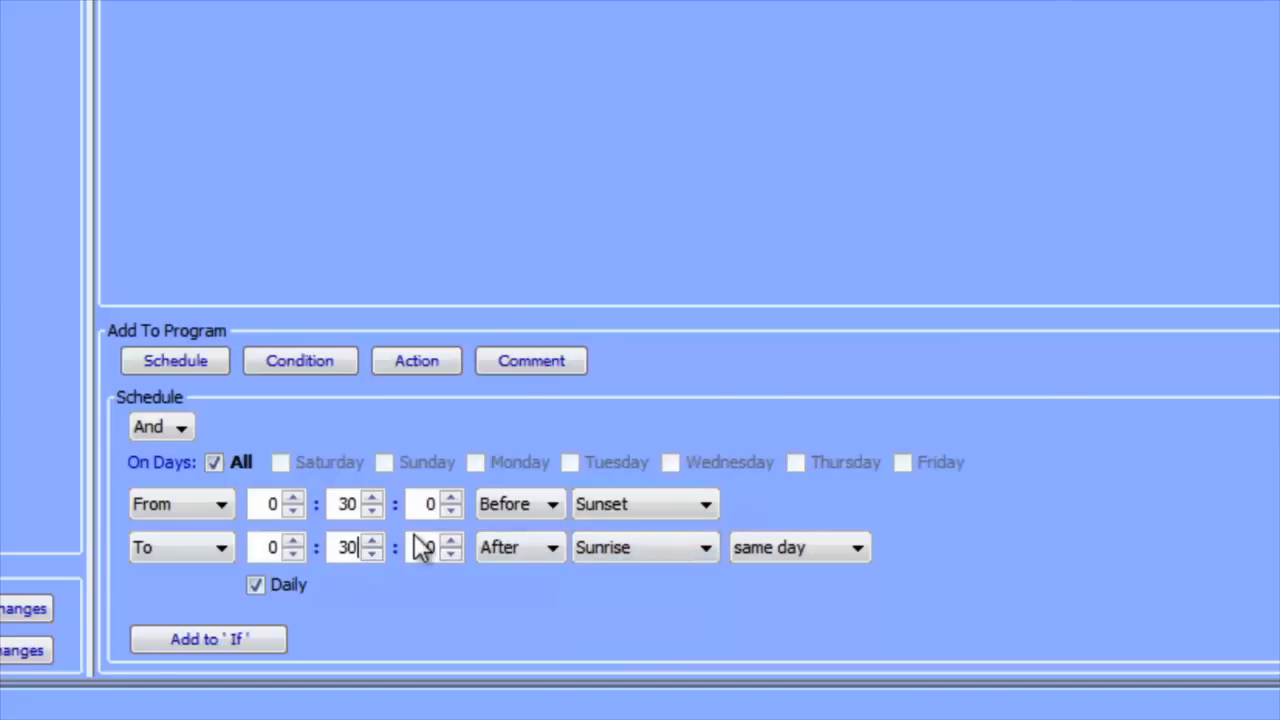
{"action": "left_click", "coordinate": [793, 550]}
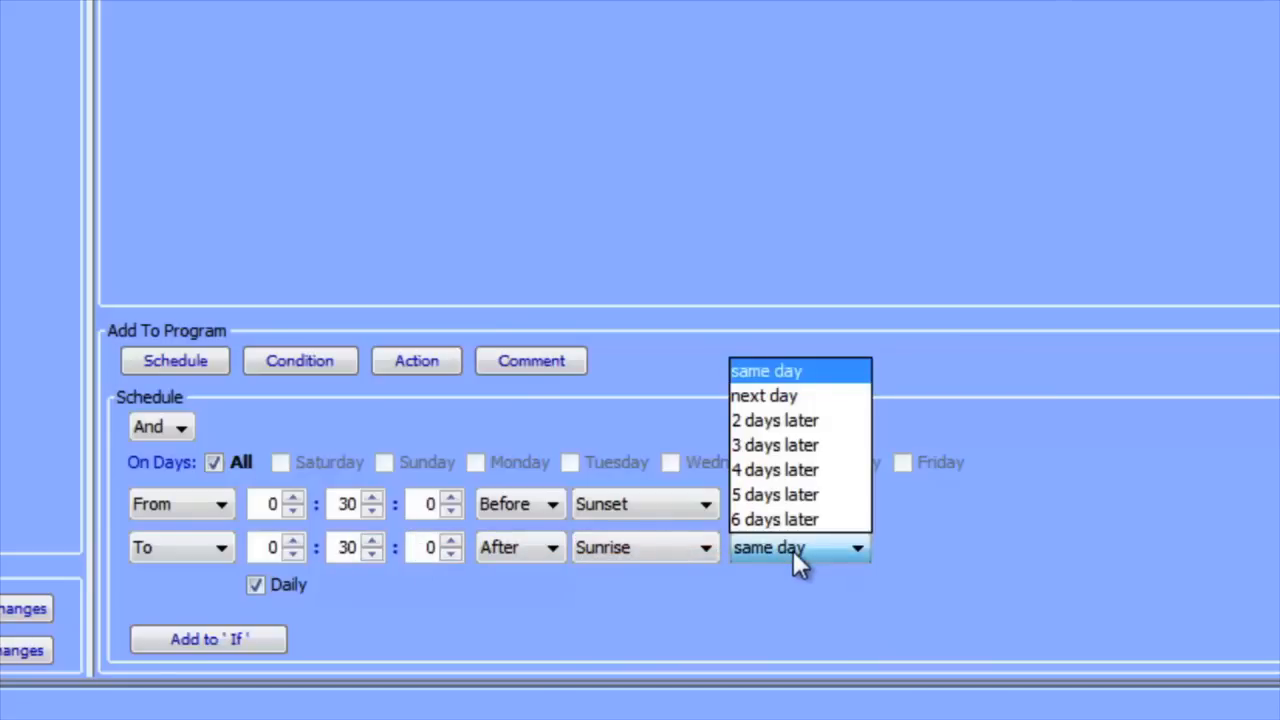
{"action": "left_click", "coordinate": [799, 396]}
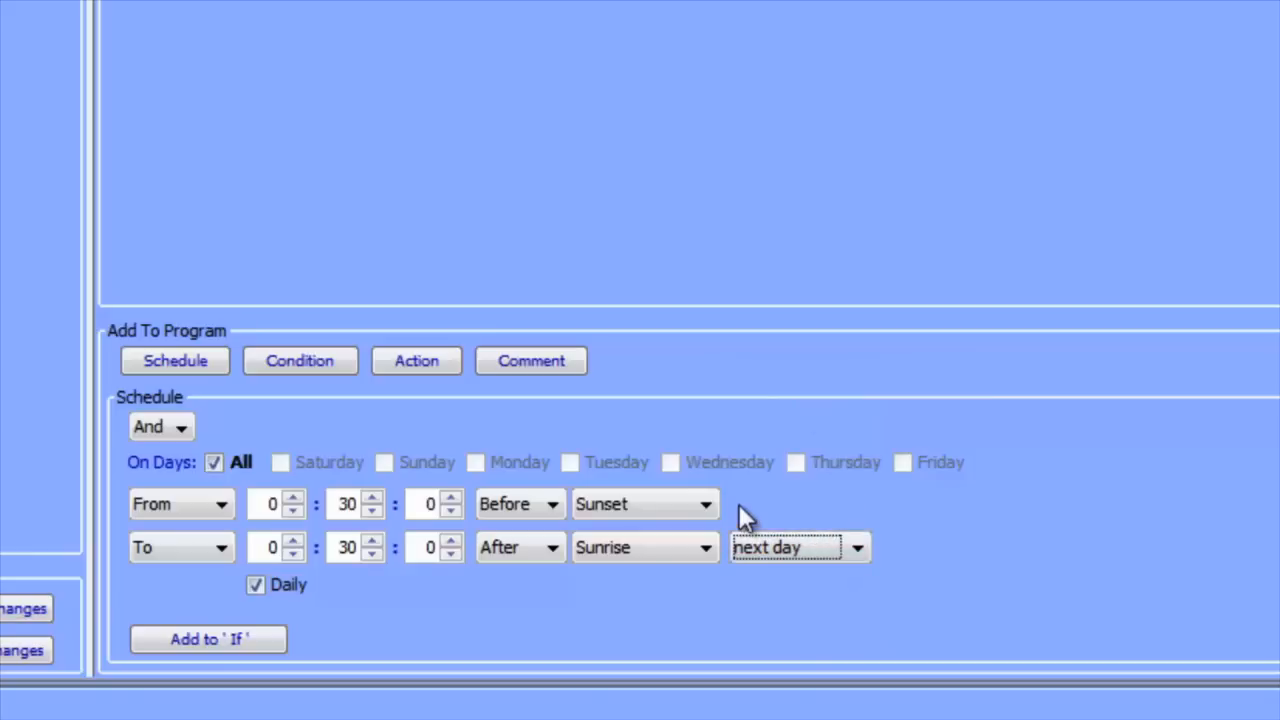
{"action": "left_click", "coordinate": [237, 646]}
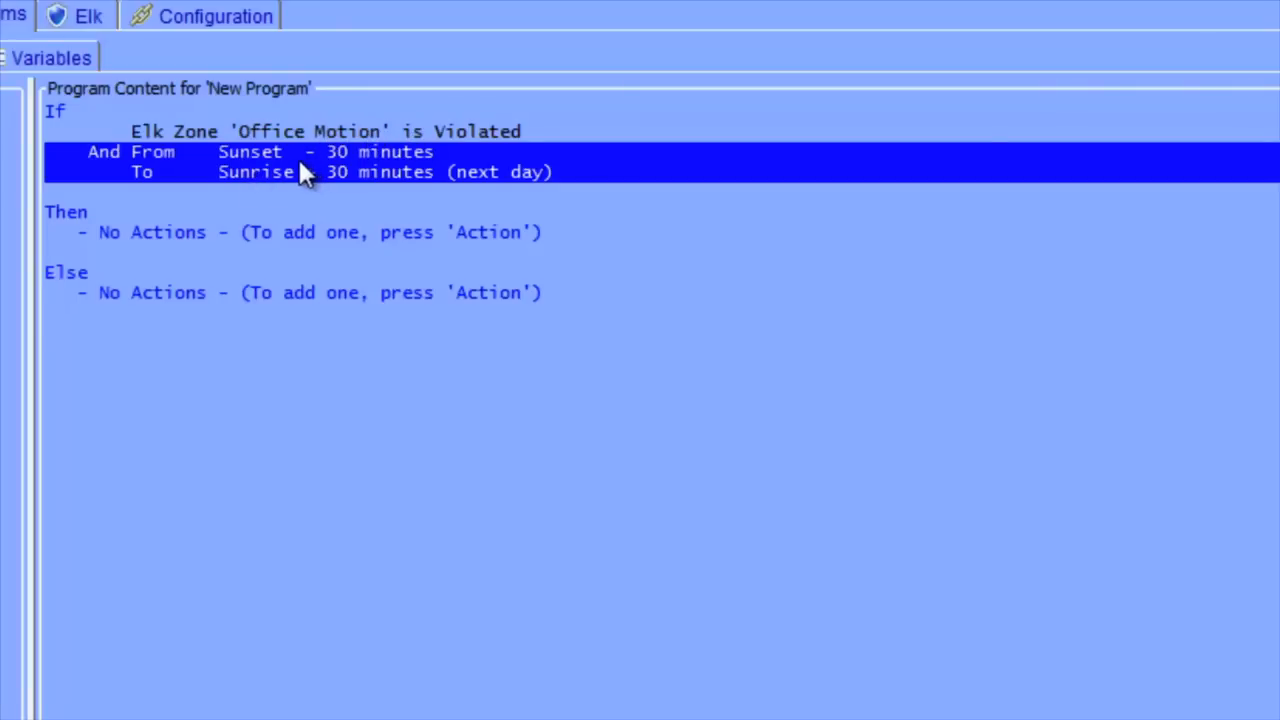
- Add Insteon actions that set the Entry Lights scene On under Then and Off under Else, and save the program
{"action": "left_click", "coordinate": [280, 238]}
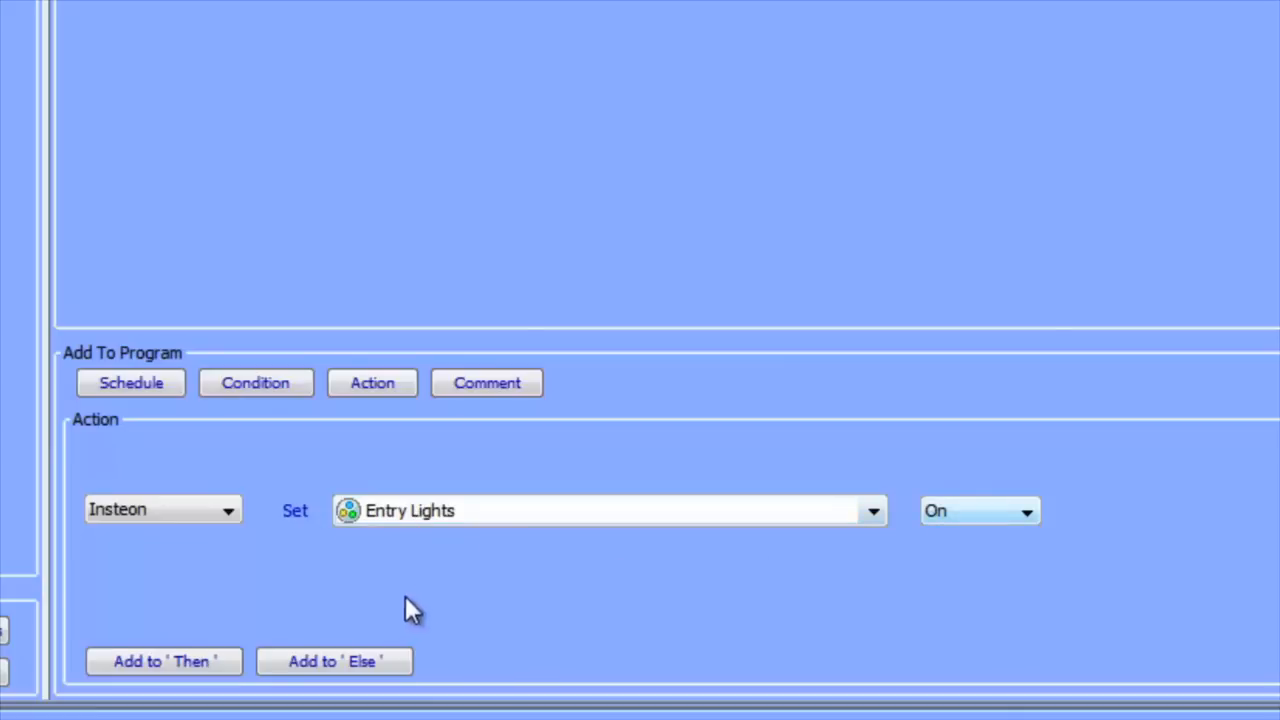
{"action": "left_click", "coordinate": [165, 661]}
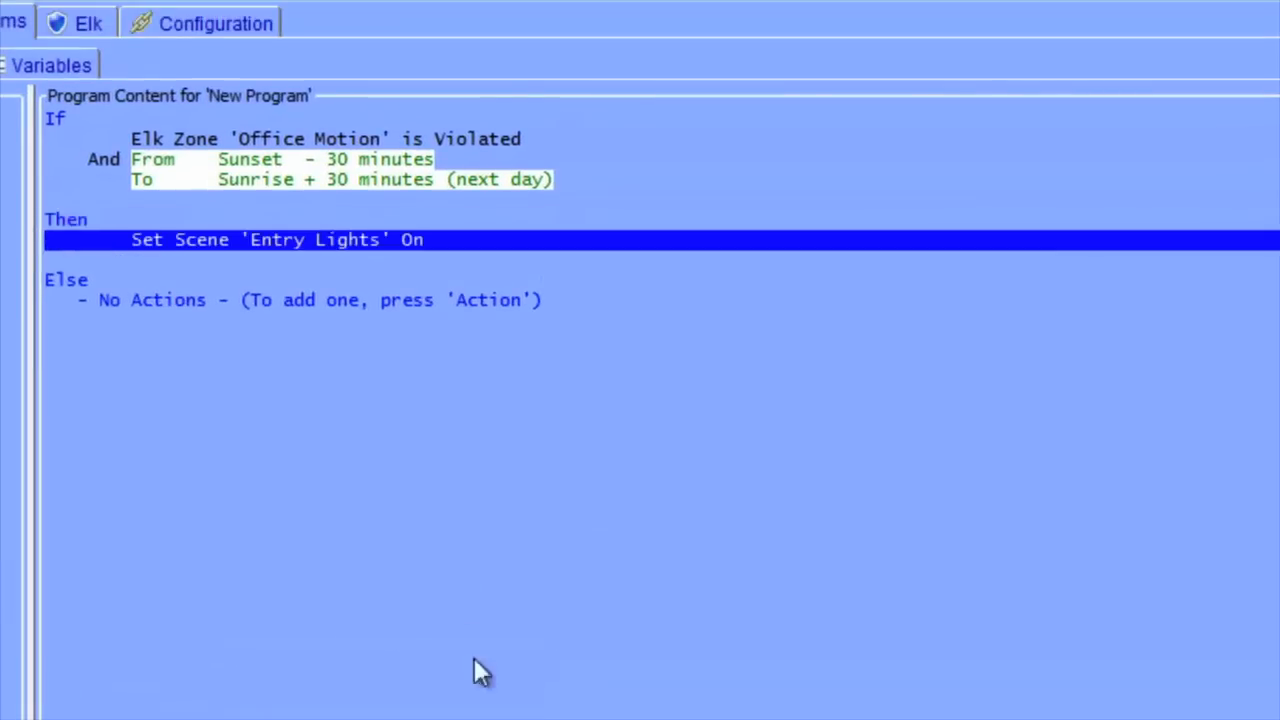
{"action": "left_click", "coordinate": [64, 281]}
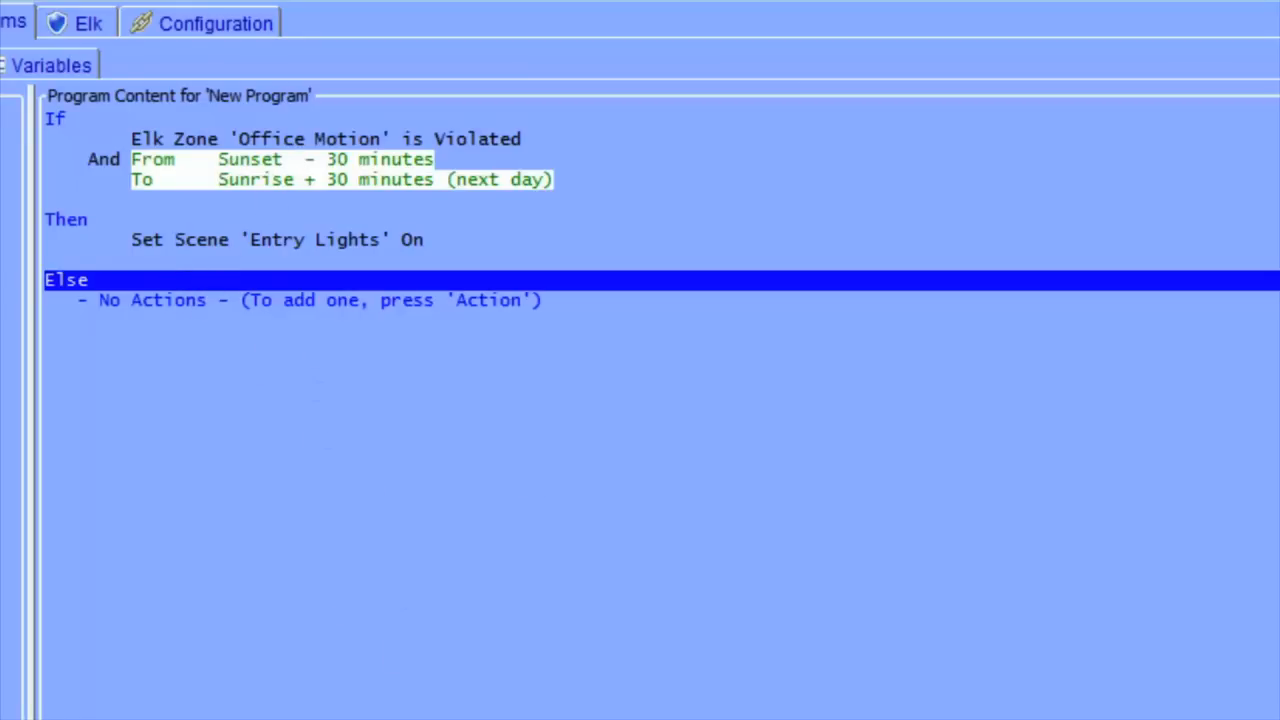
{"action": "left_click", "coordinate": [934, 522]}
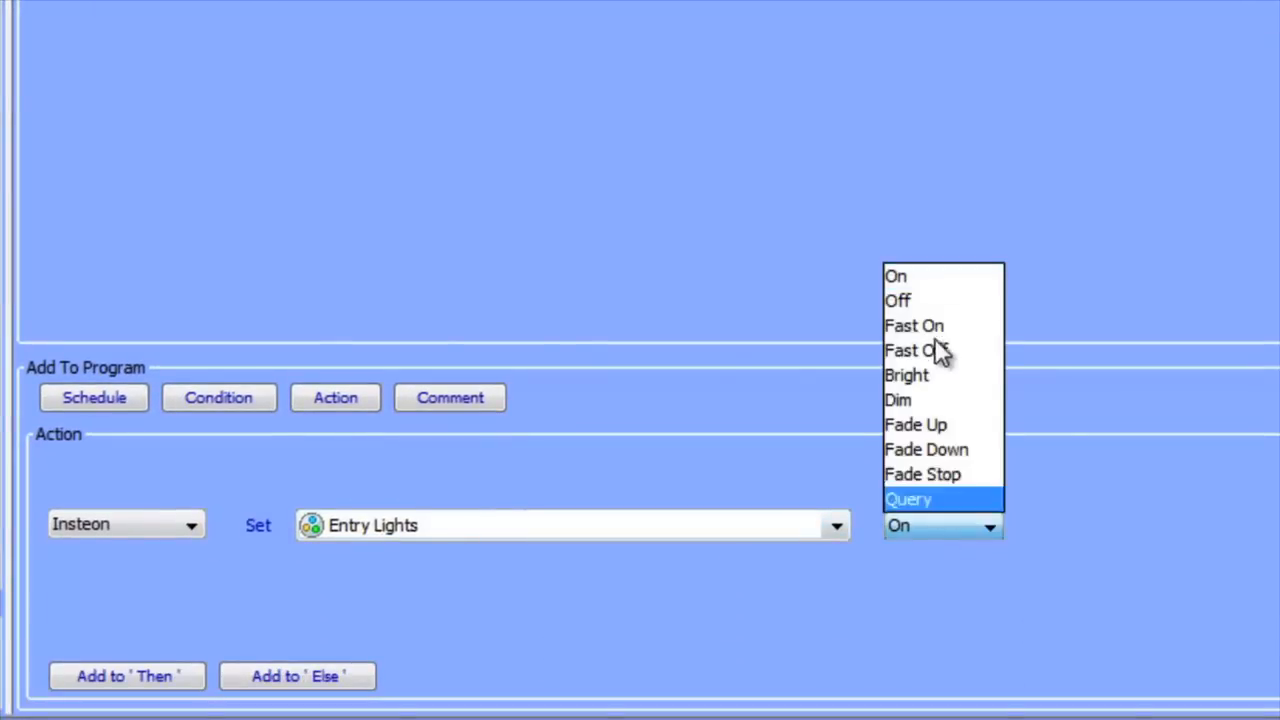
{"action": "left_click", "coordinate": [933, 301]}
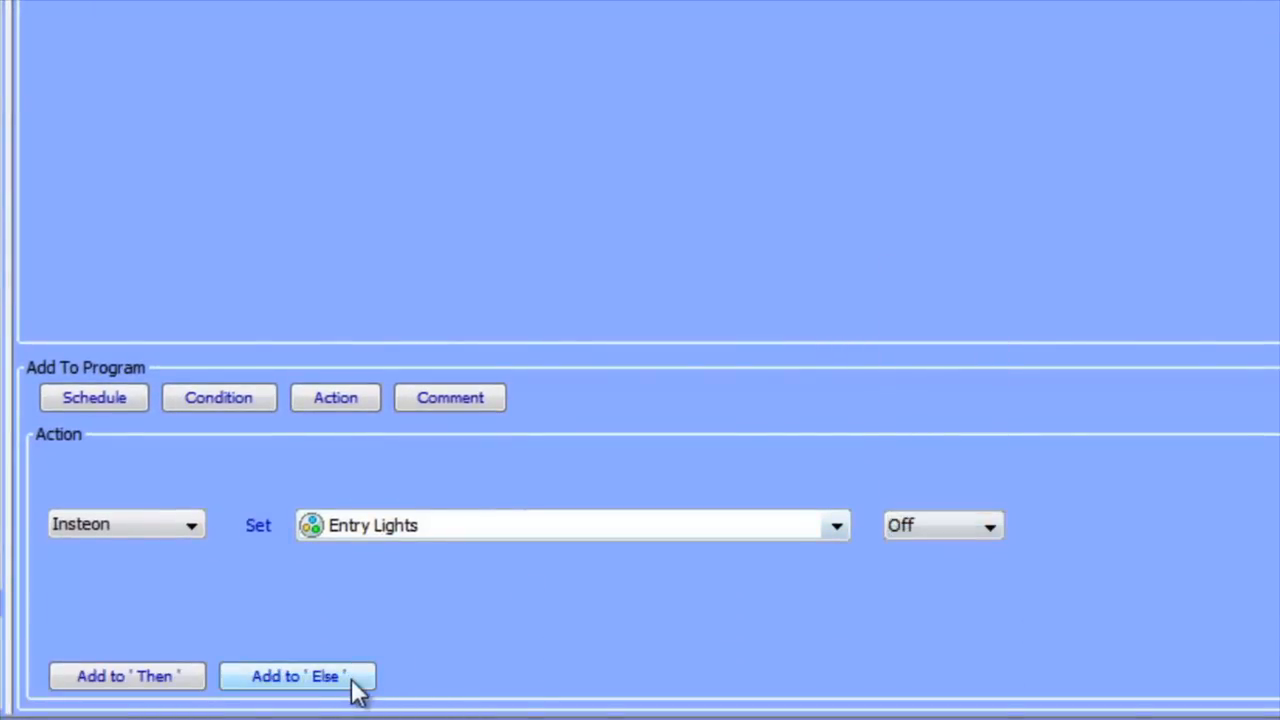
{"action": "left_click", "coordinate": [357, 686]}
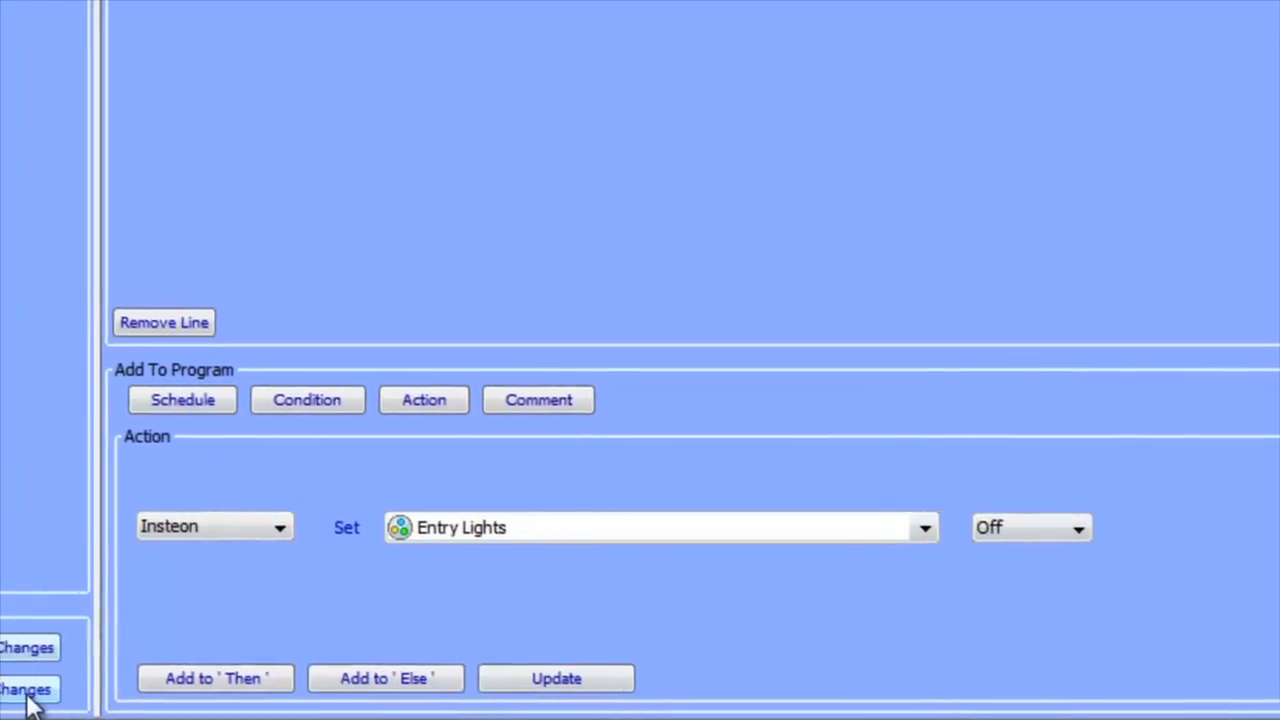
{"action": "left_click", "coordinate": [180, 692]}
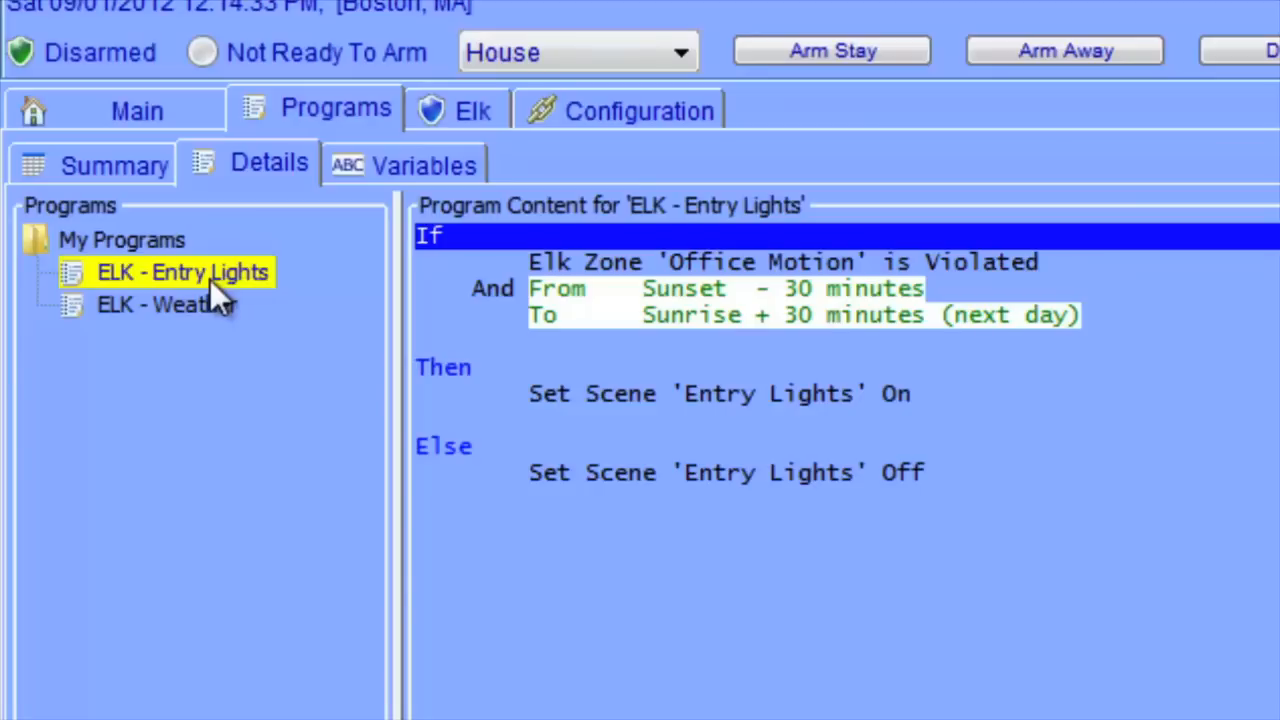
- Copy the "ELK - Entry Lights" program and name the copy "ELK - Entry Lights Magnetic"
{"action": "right_click", "coordinate": [210, 279]}
{"action": "left_click", "coordinate": [315, 496]}
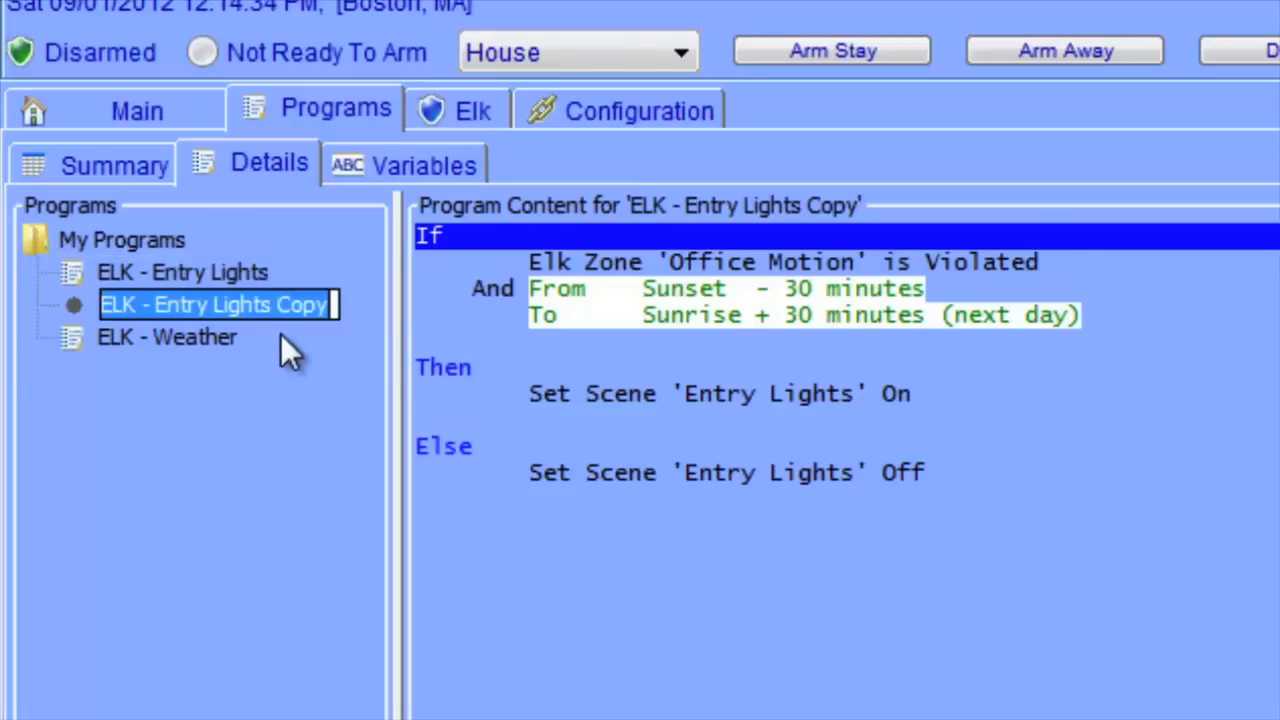
{"action": "left_click", "coordinate": [331, 308]}
{"action": "key", "text": "BackSpace"}
{"action": "key", "text": "BackSpace"}
{"action": "key", "text": "BackSpace"}
{"action": "key", "text": "BackSpace"}
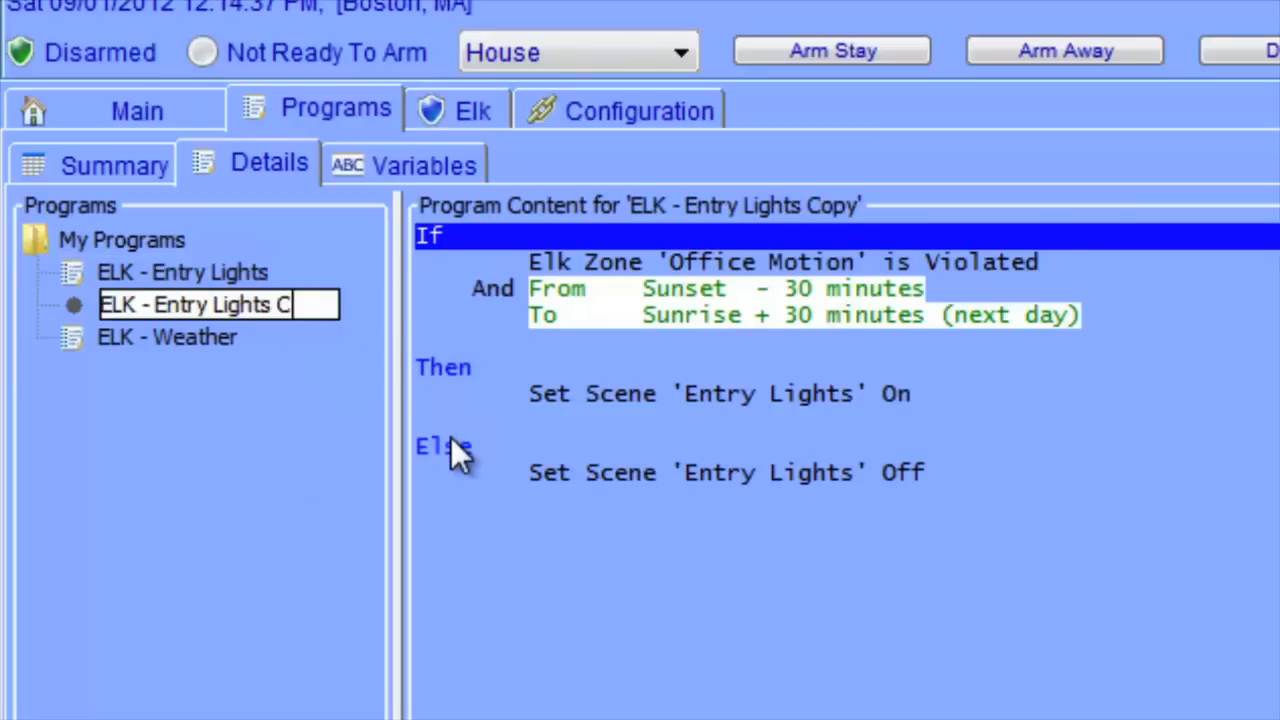
{"action": "type", "text": "Magnetic"}
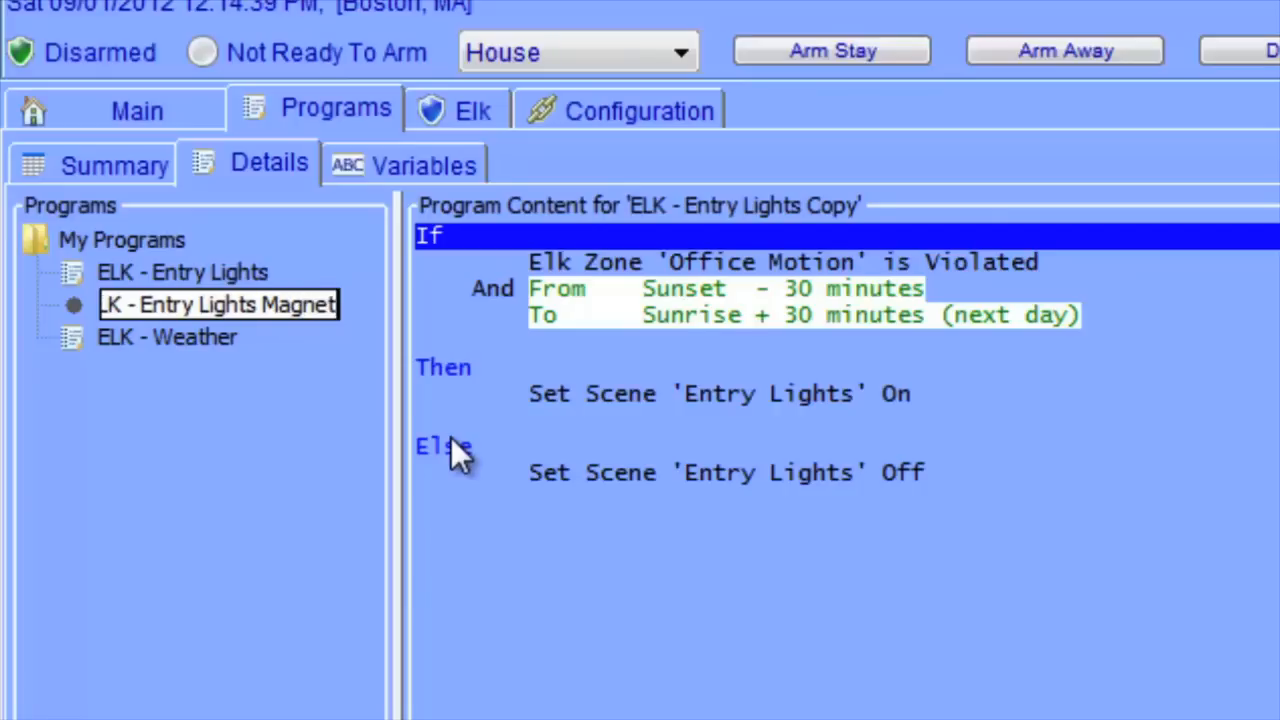
{"action": "key", "text": "Return"}
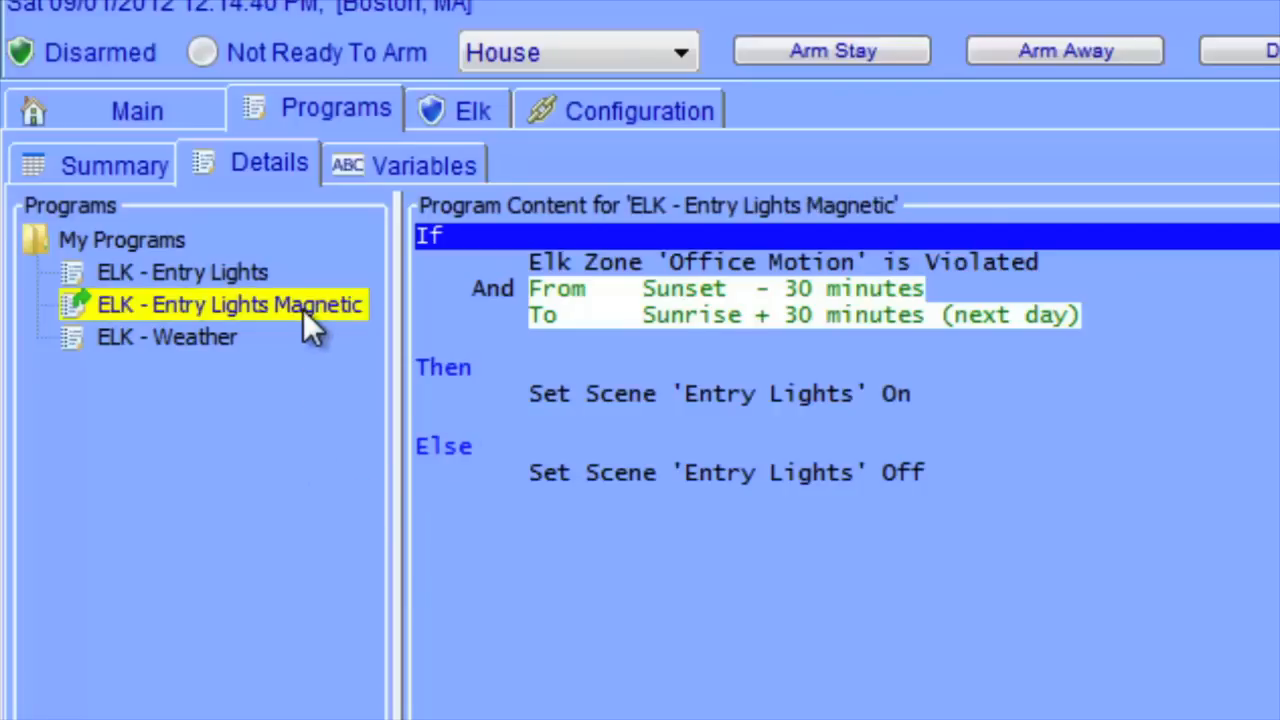
- Change the zone in the copied program's Elk condition to Front Door
{"action": "left_click", "coordinate": [657, 254]}
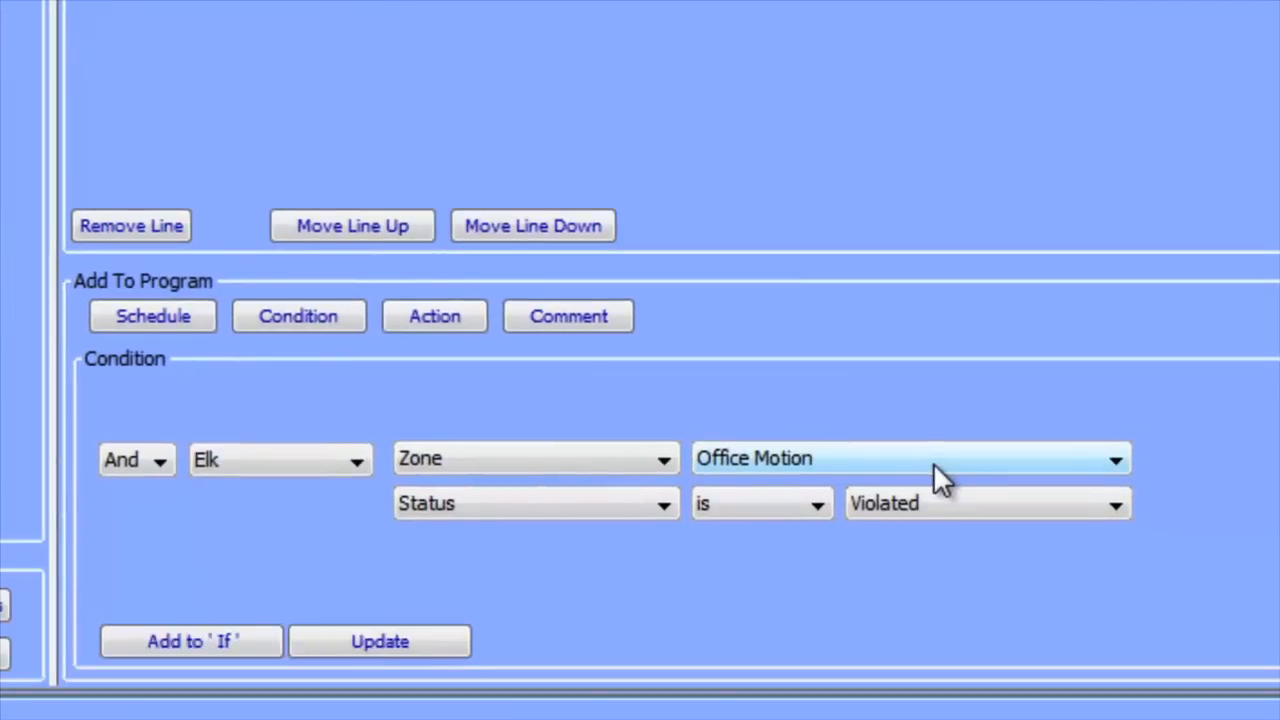
{"action": "left_click", "coordinate": [933, 462]}
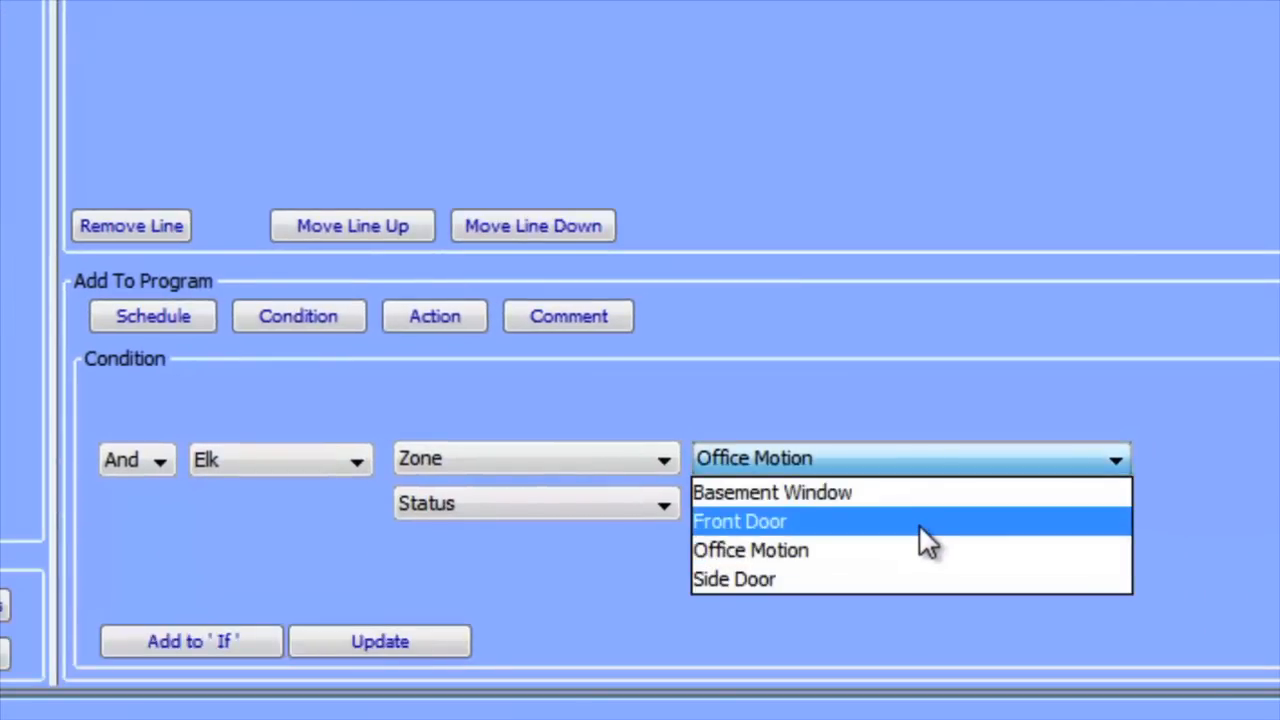
{"action": "left_click", "coordinate": [920, 524]}
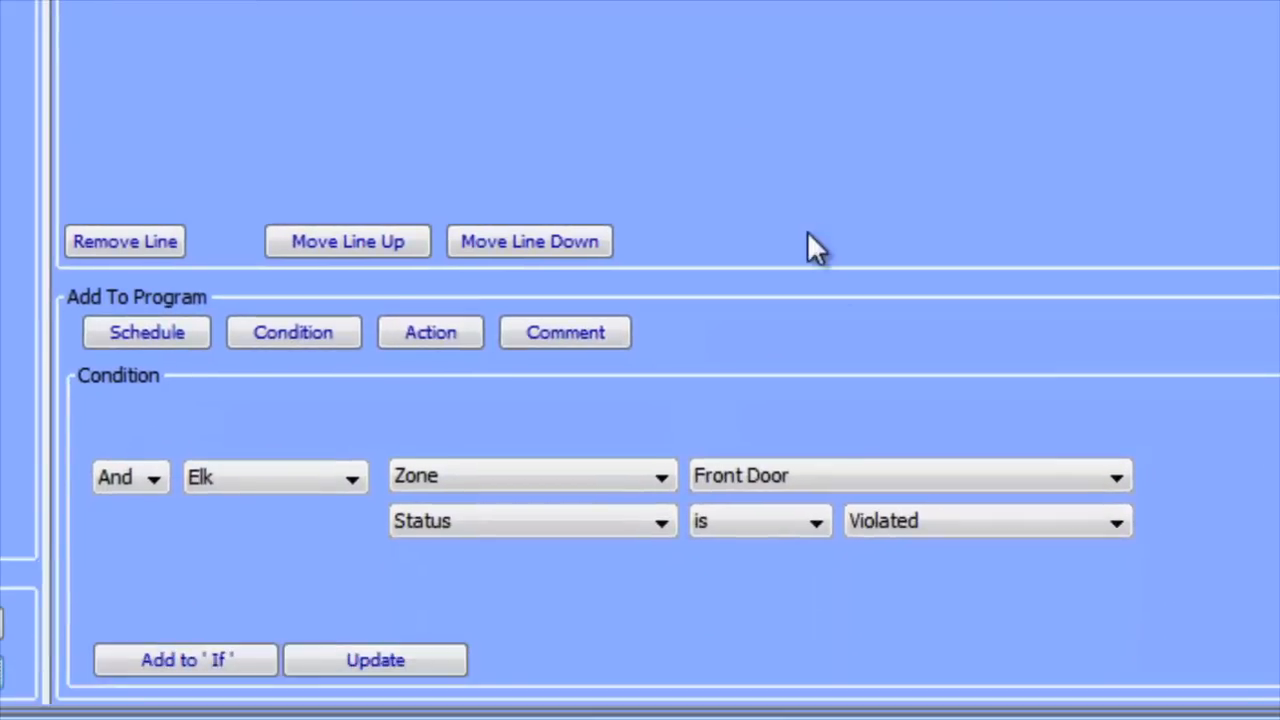
- Add an And condition to the If section requiring that the Office Motion zone's status is not Violated
{"action": "left_click", "coordinate": [743, 472]}
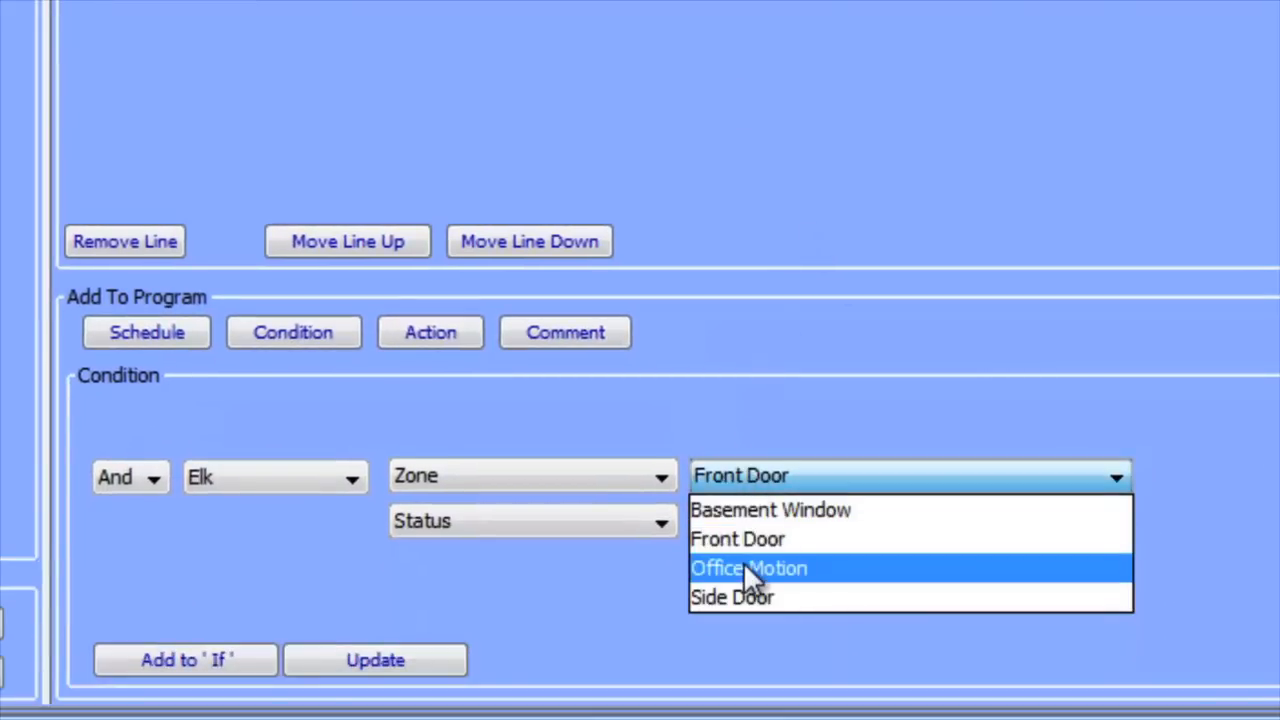
{"action": "left_click", "coordinate": [743, 565]}
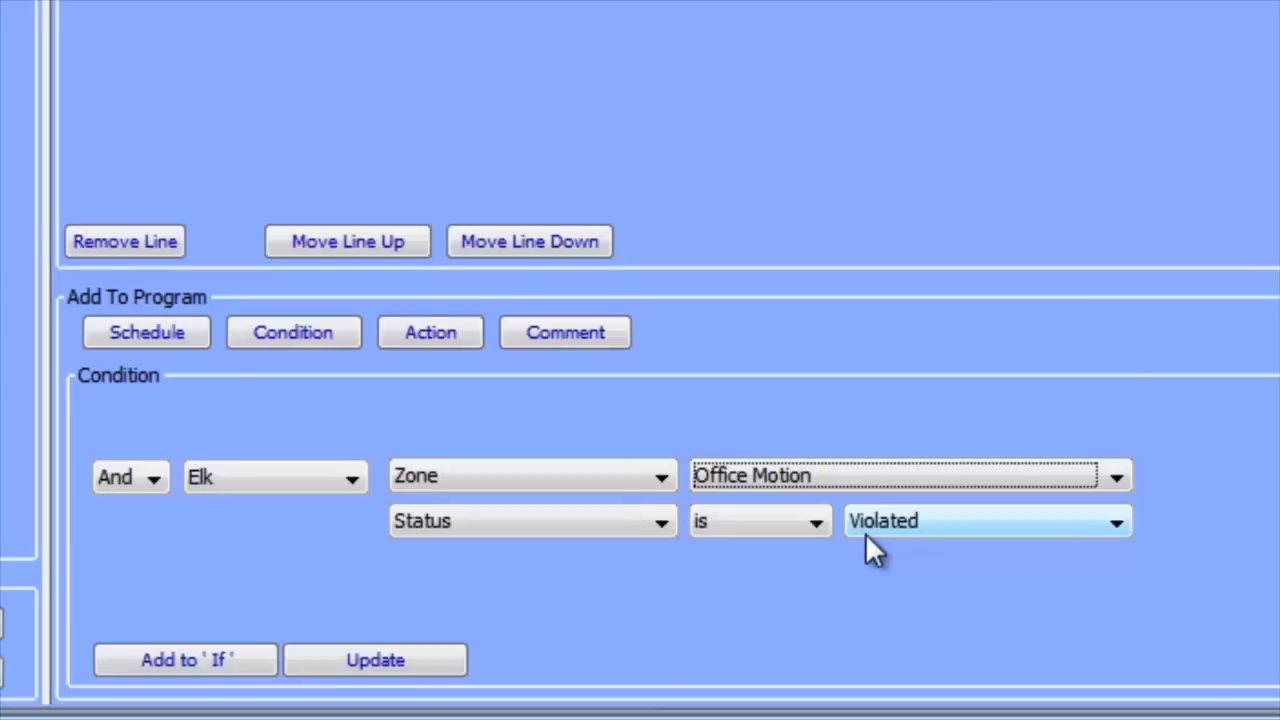
{"action": "left_click", "coordinate": [773, 527]}
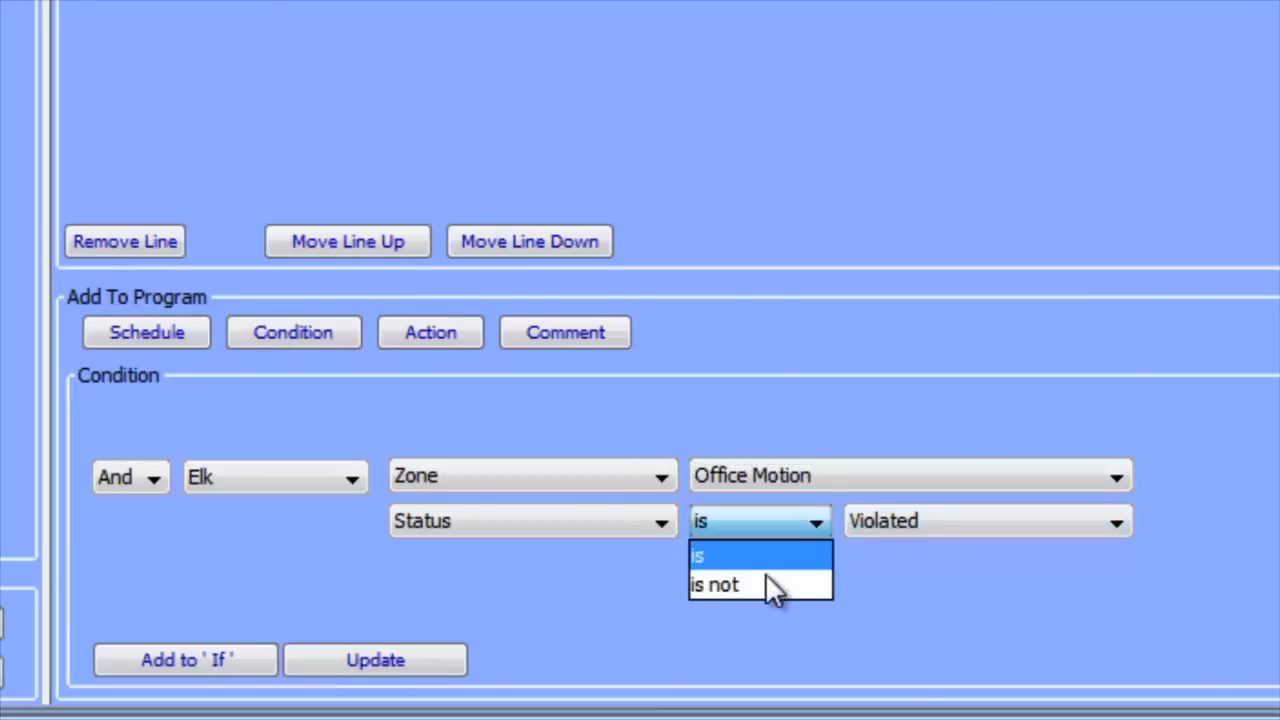
{"action": "left_click", "coordinate": [766, 590]}
{"action": "left_click", "coordinate": [234, 659]}
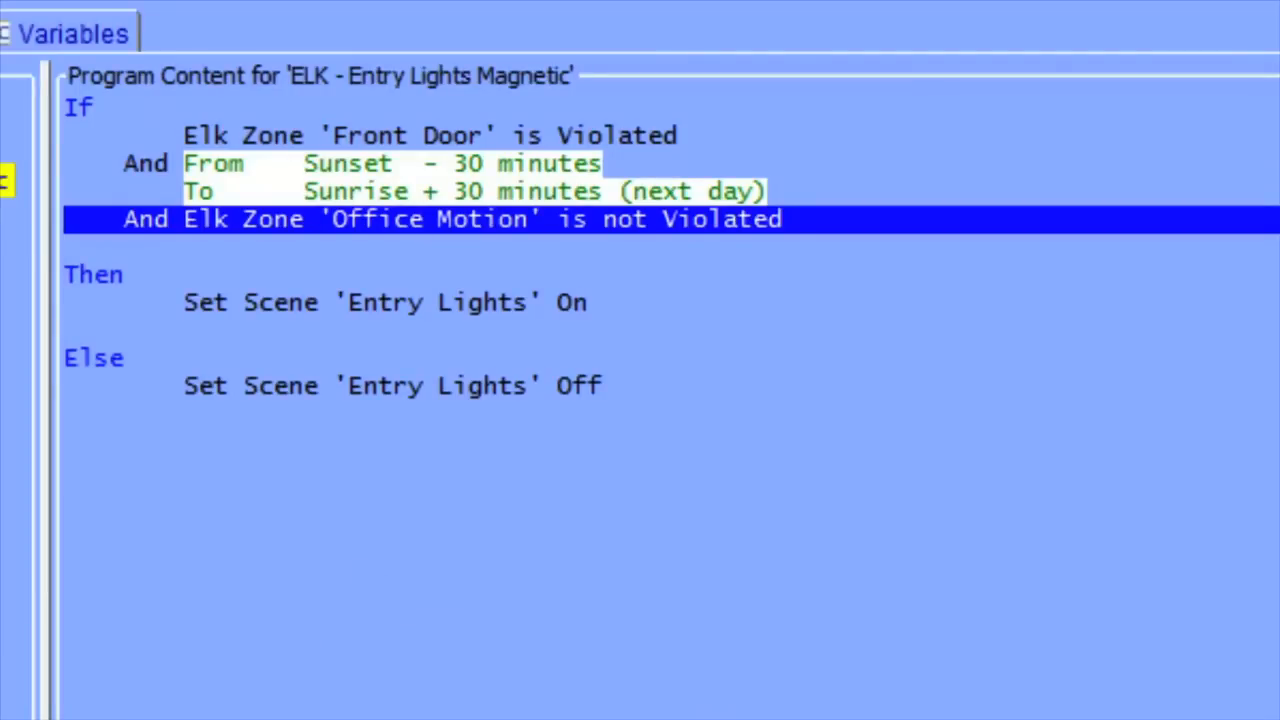
- Move the Office Motion condition to the first line of the If section and save the program changes
{"action": "key", "text": "ctrl+Up"}
{"action": "key", "text": "ctrl+Up"}
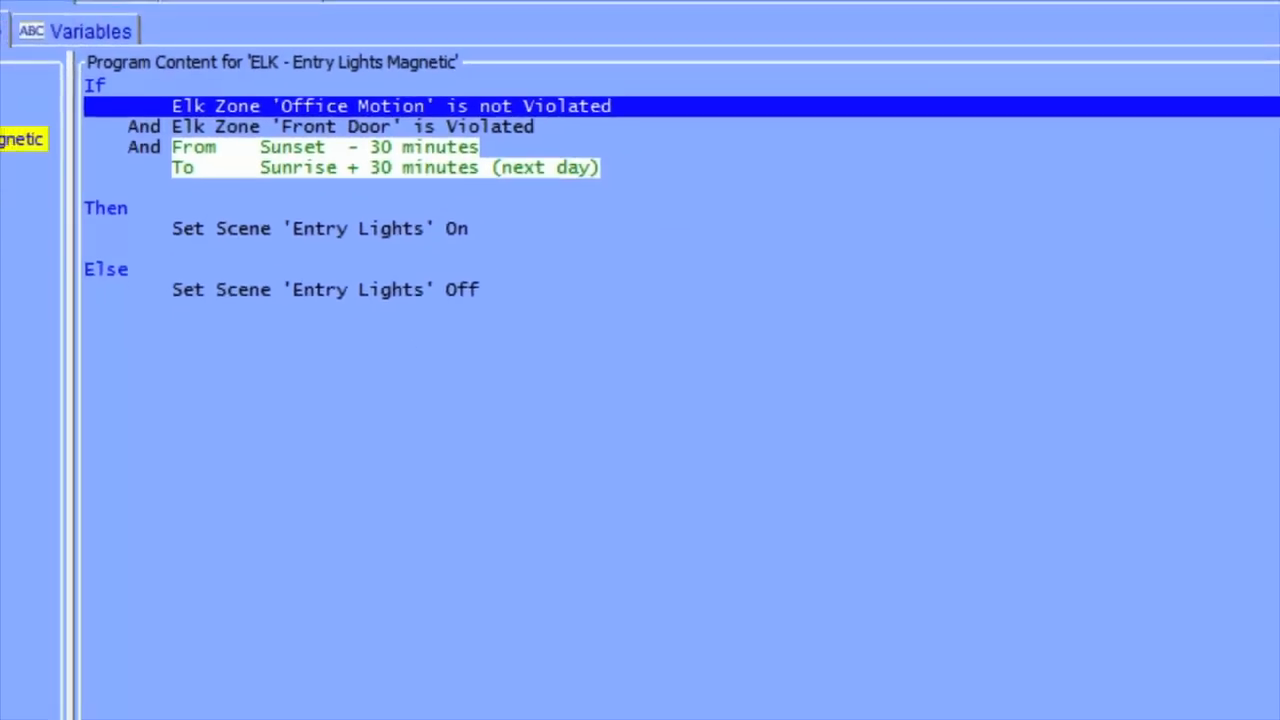
{"action": "left_click", "coordinate": [51, 705]}
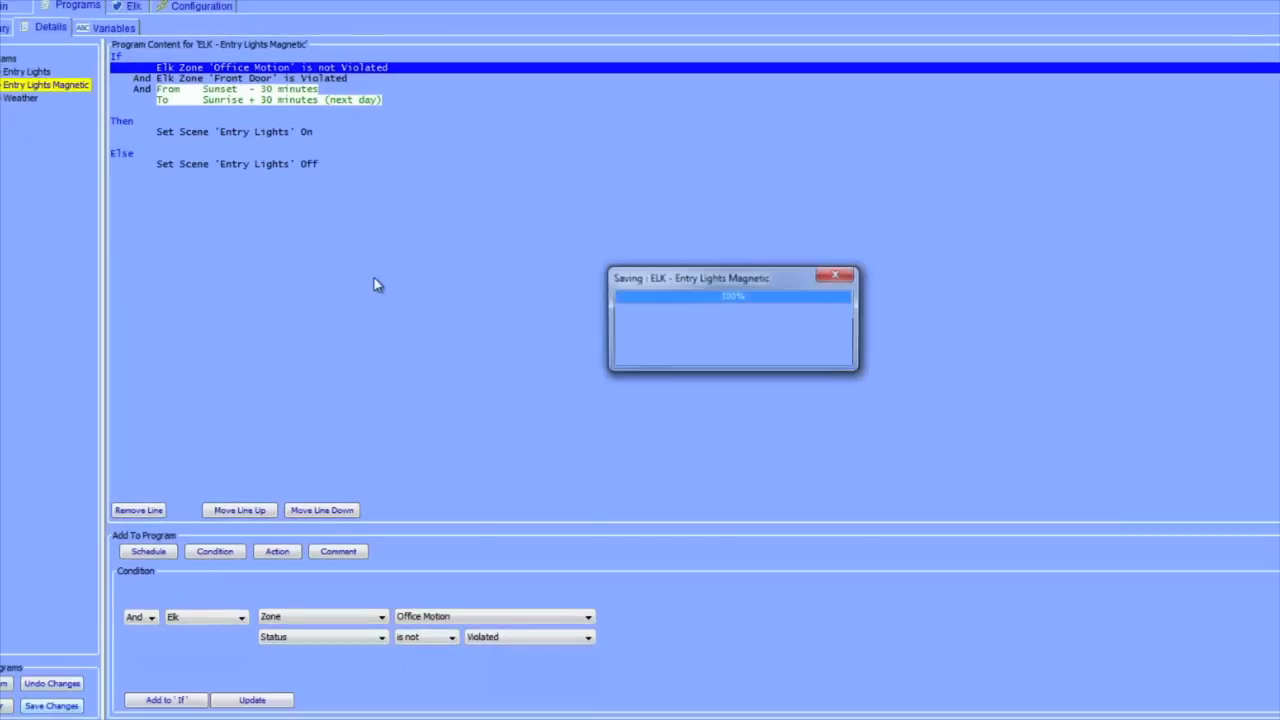